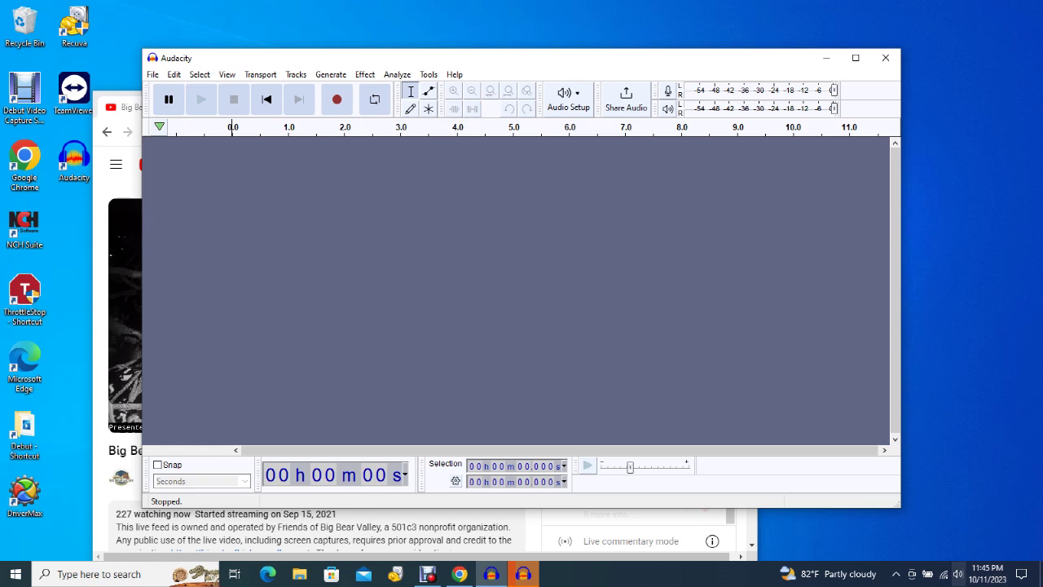
Try to start a recording in the empty Audacity project and dismiss the error dialog without sending a report.
right_click(959, 573)
mouse_move(921, 514)
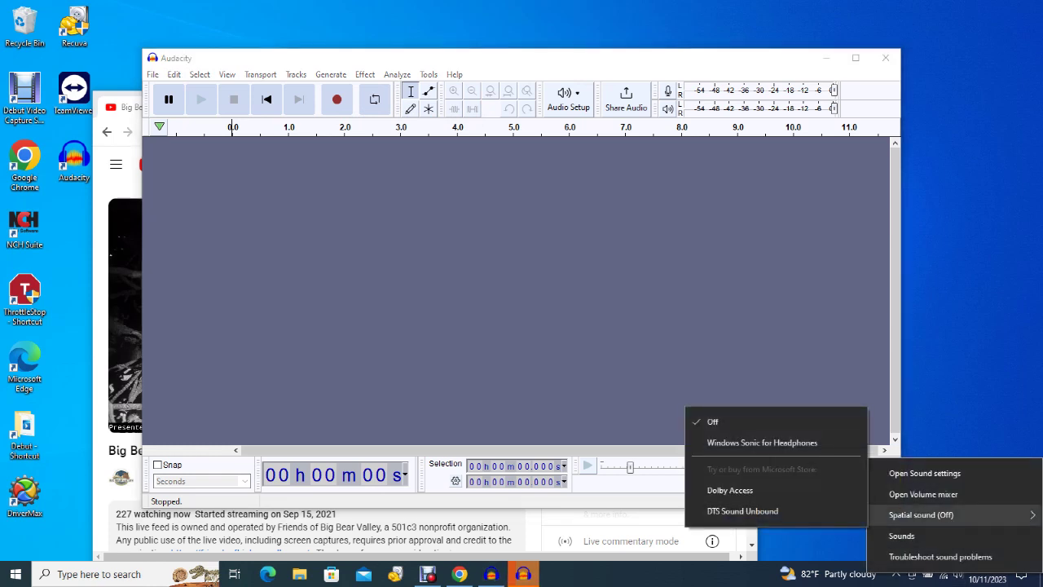
left_click(337, 99)
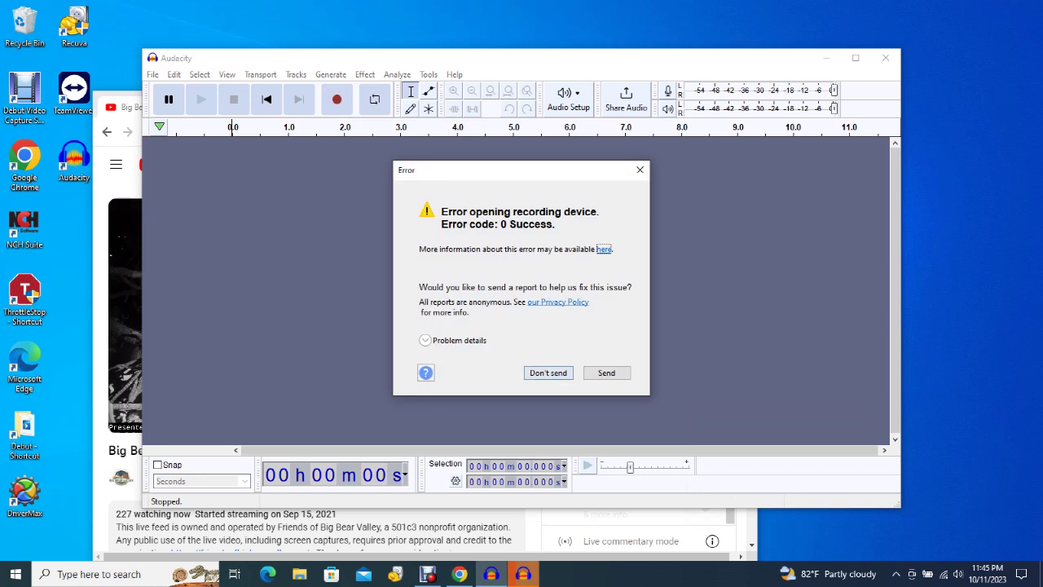
left_click(547, 372)
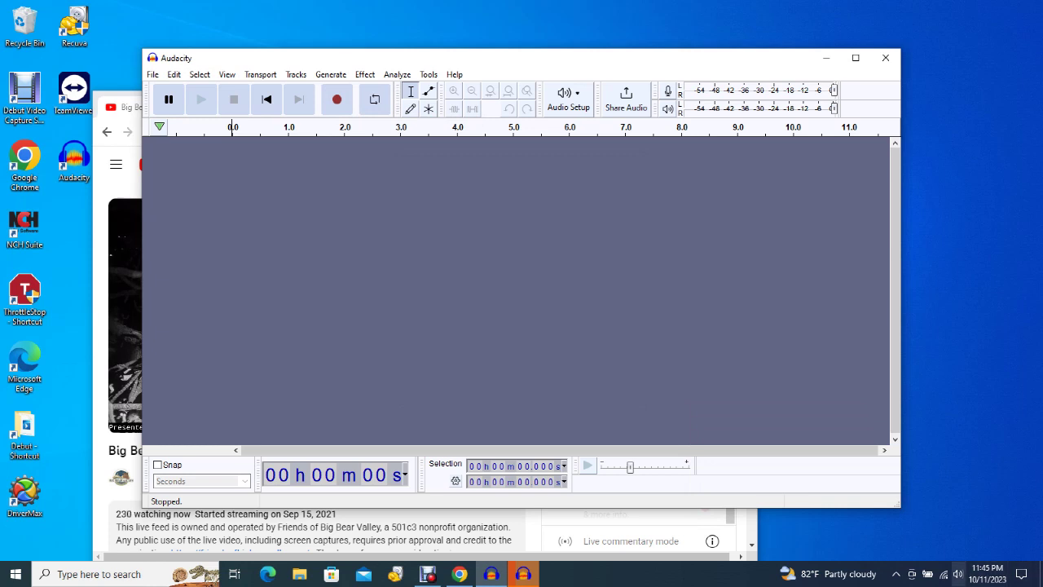
Open the Windows sound settings page with the output and input device choices.
right_click(958, 574)
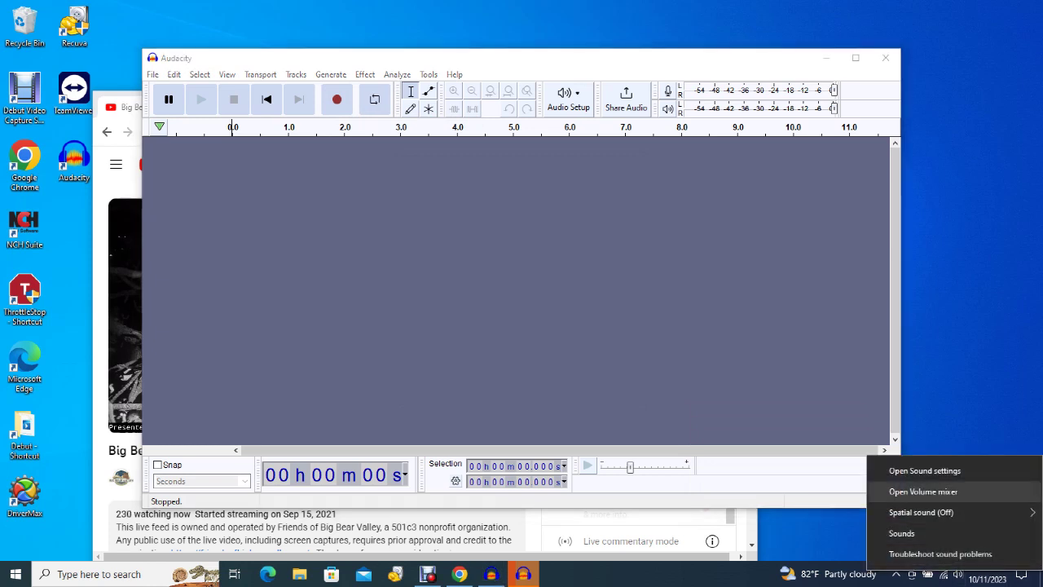
left_click(924, 470)
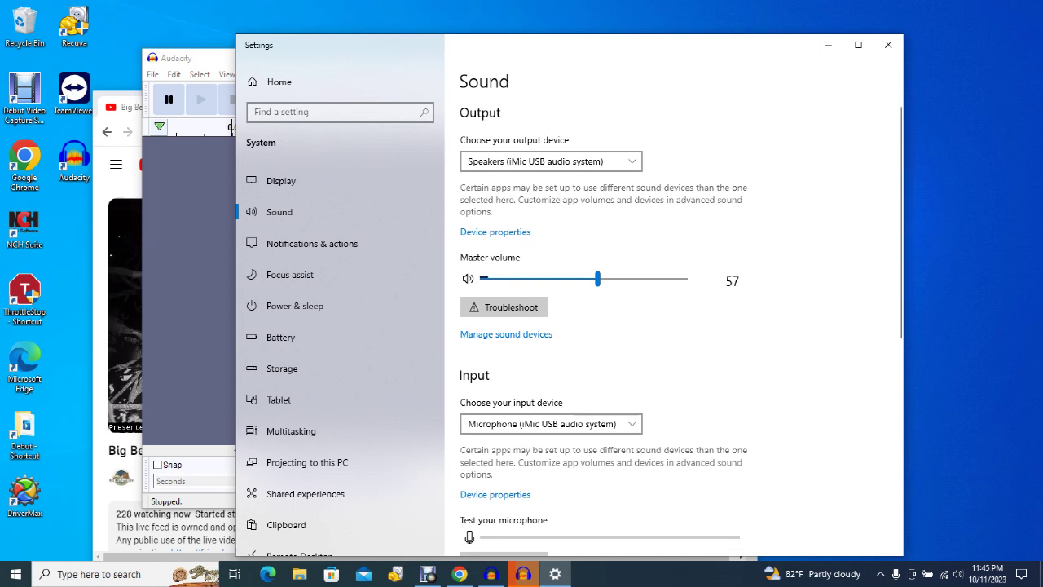
Return to Audacity and try recording again, declining to send the error report.
key("alt+Tab")
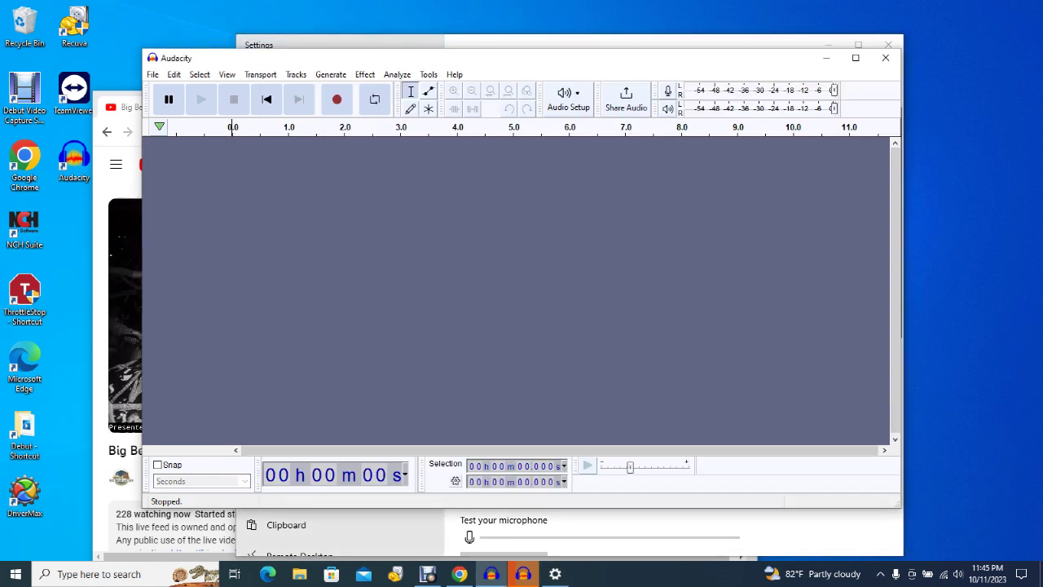
left_click(337, 98)
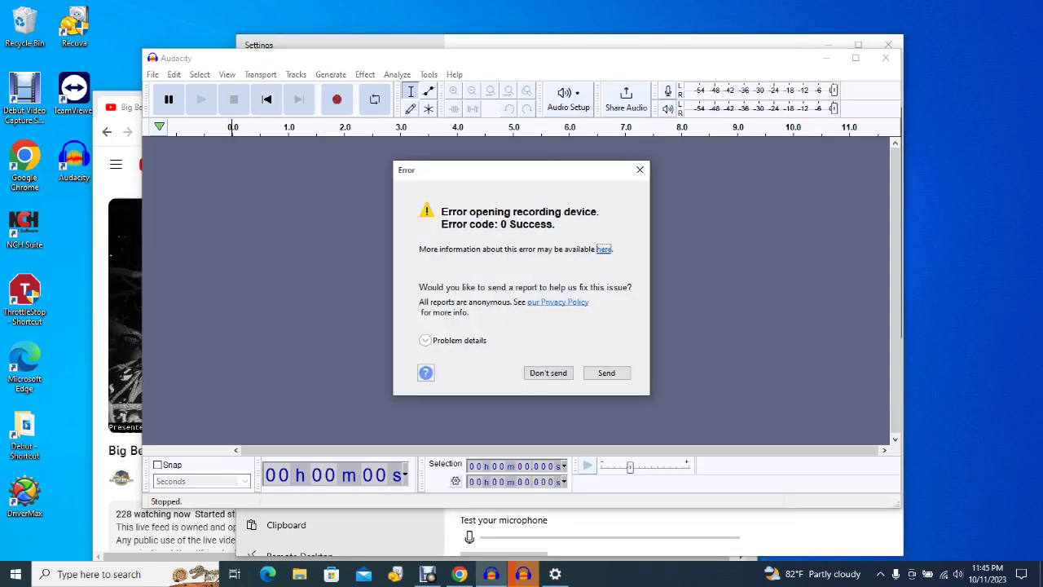
left_click(548, 373)
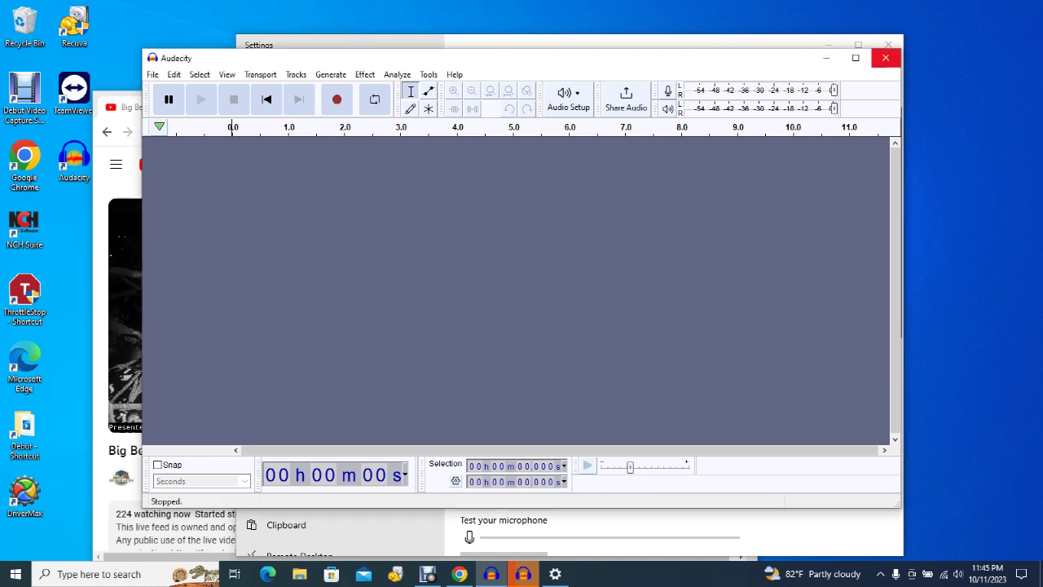
Restart Audacity and dismiss its welcome dialog.
left_click(886, 58)
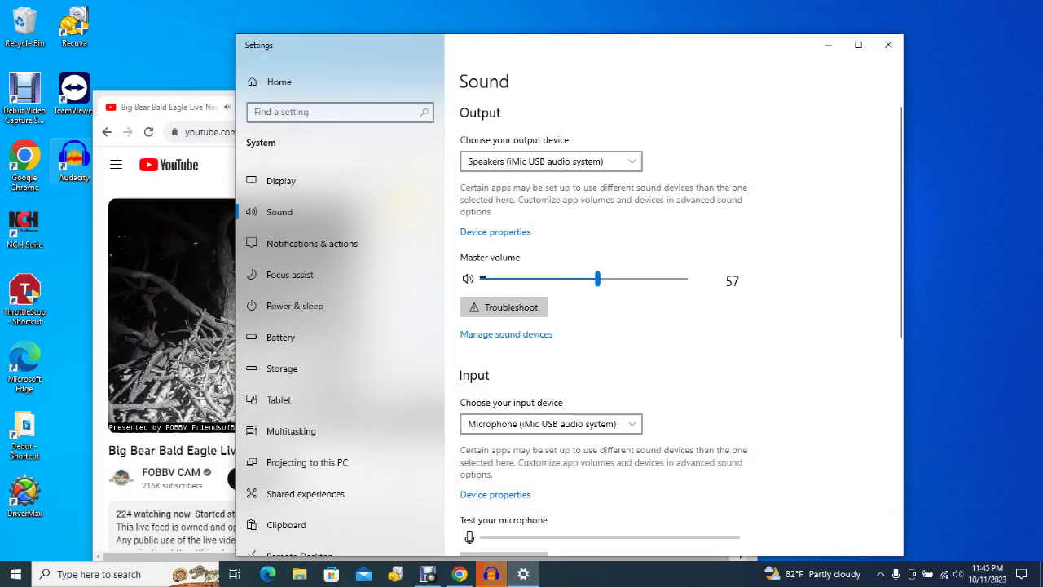
double_click(74, 161)
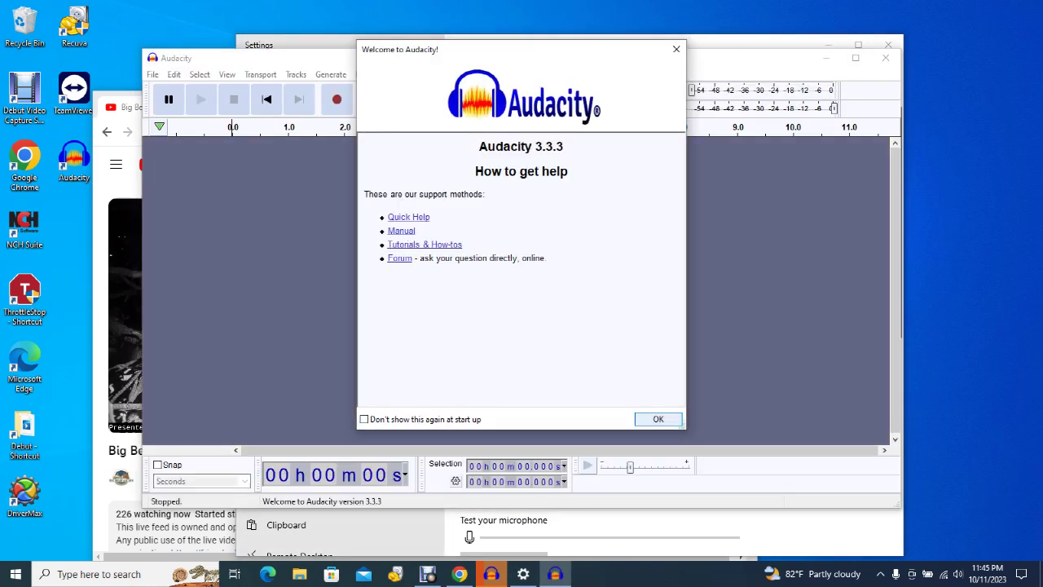
left_click(659, 419)
left_click(200, 74)
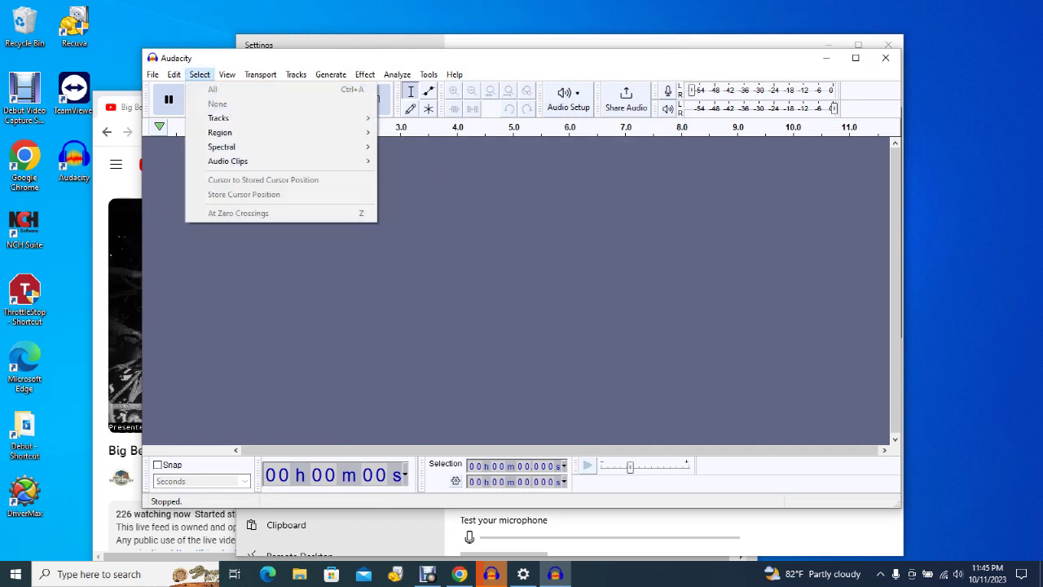
key("Right")
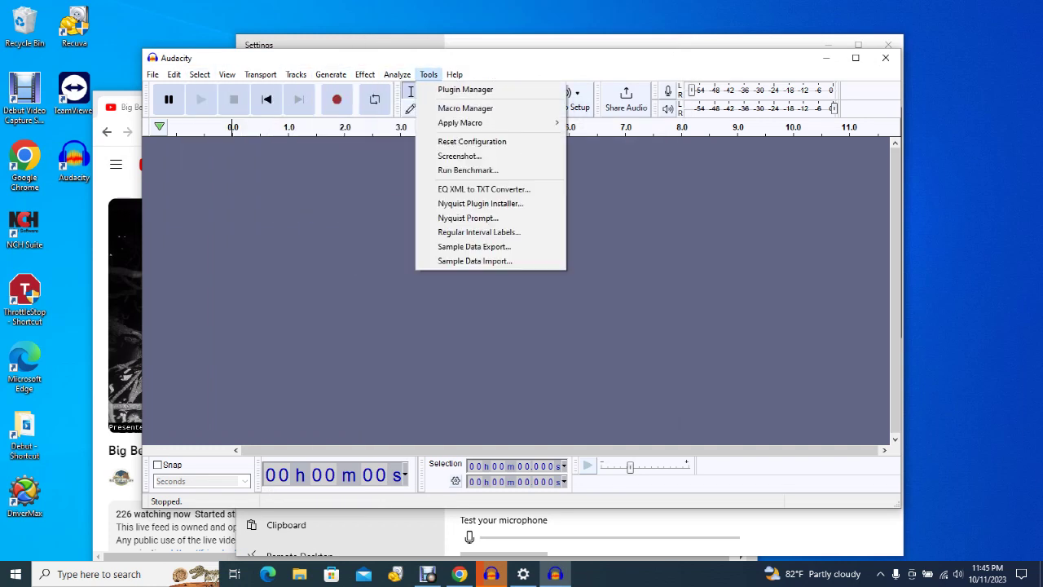
key("Down")
key("Down")
key("Down")
key("Down")
key("Down")
key("Down")
key("Down")
key("Down")
key("Down")
key("Down")
key("Down")
key("Up")
key("Up")
key("Up")
key("Up")
key("Up")
key("Up")
mouse_move(199, 74)
key("Left")
key("Left")
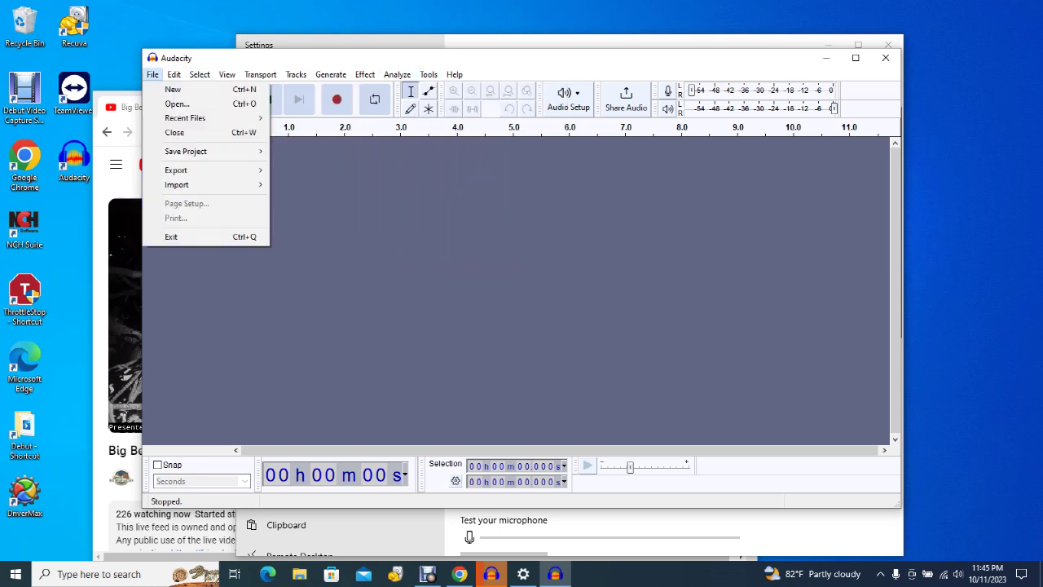
key("Escape")
Record about 17 seconds of test audio on a new stereo track, stop it and undo the recording.
key("r")
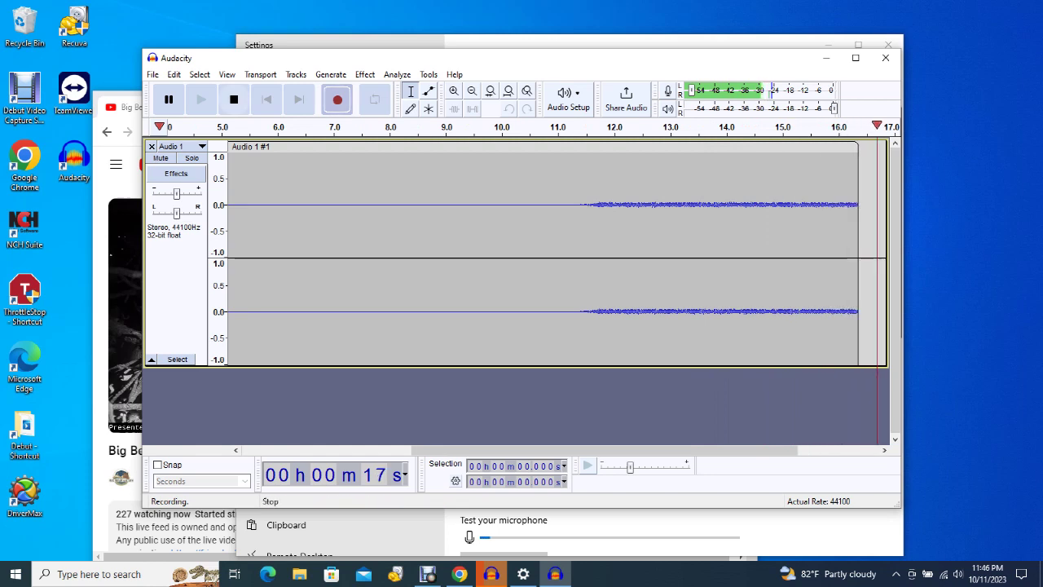
left_click(234, 98)
left_click(174, 74)
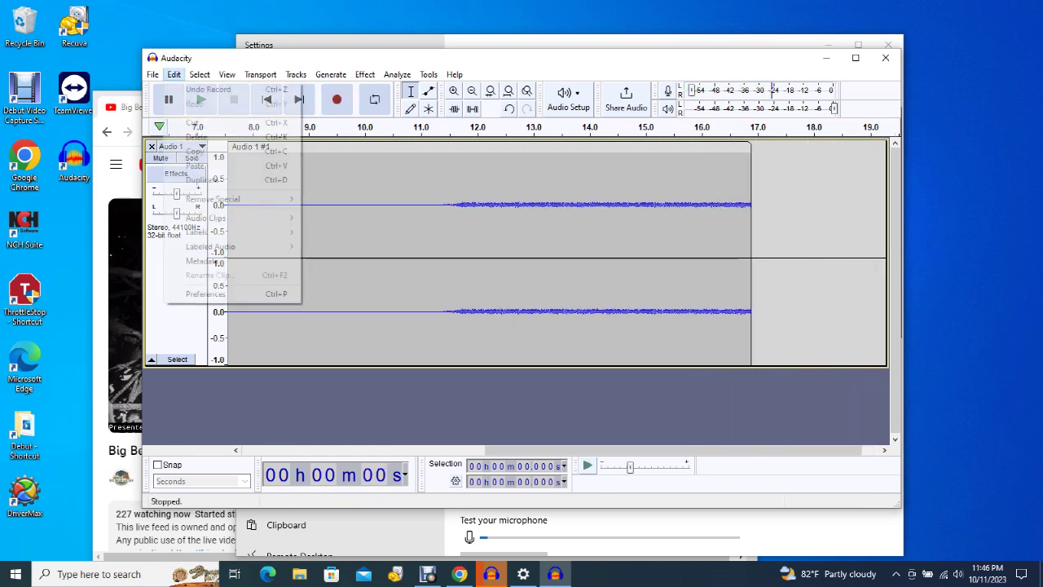
left_click(184, 88)
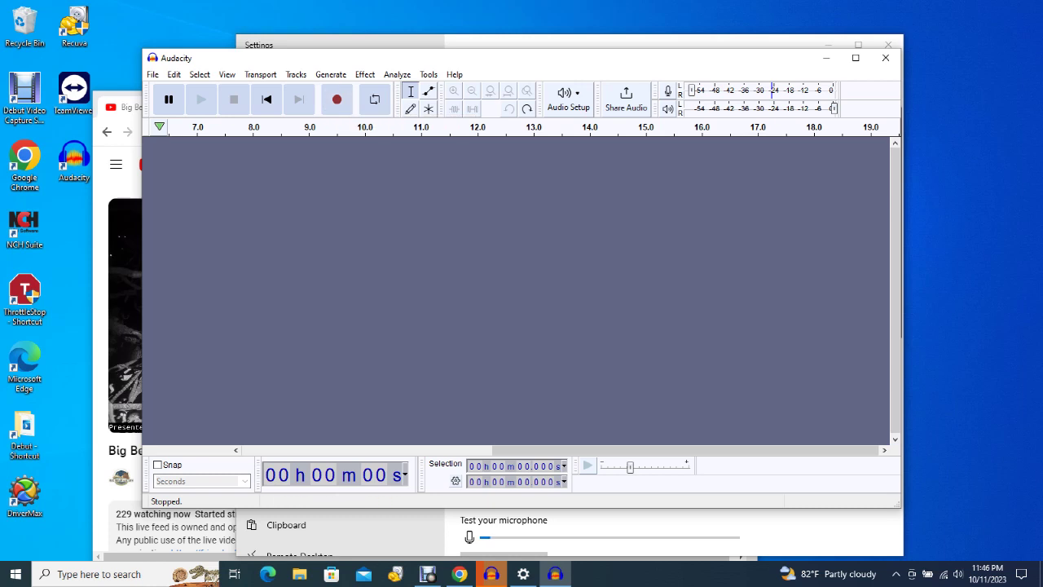
Switch to the Windows sound settings and set the master output volume to 89.
left_click(523, 573)
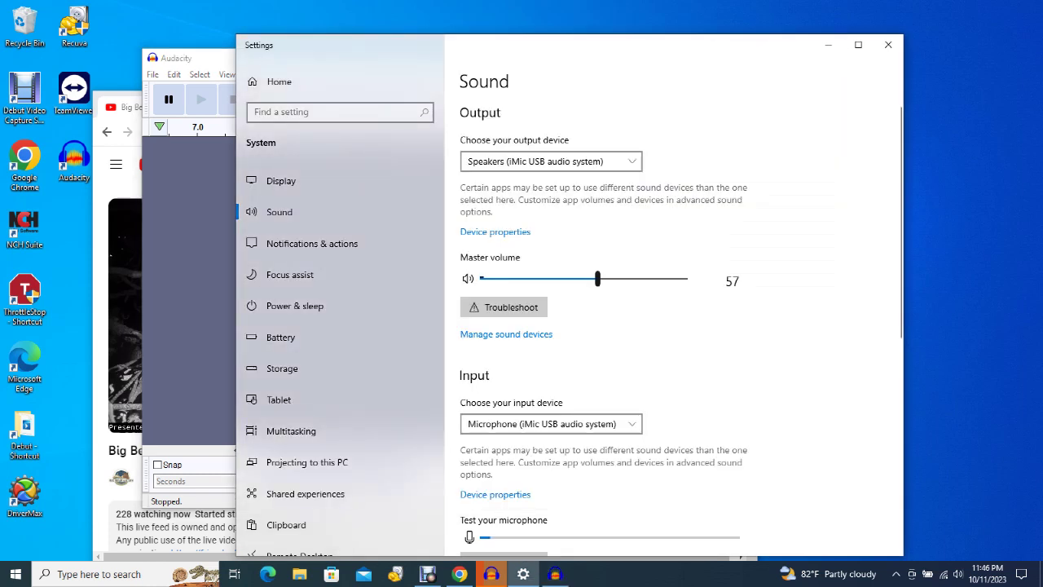
mouse_move(597, 278)
left_click_drag(597, 278, 663, 279)
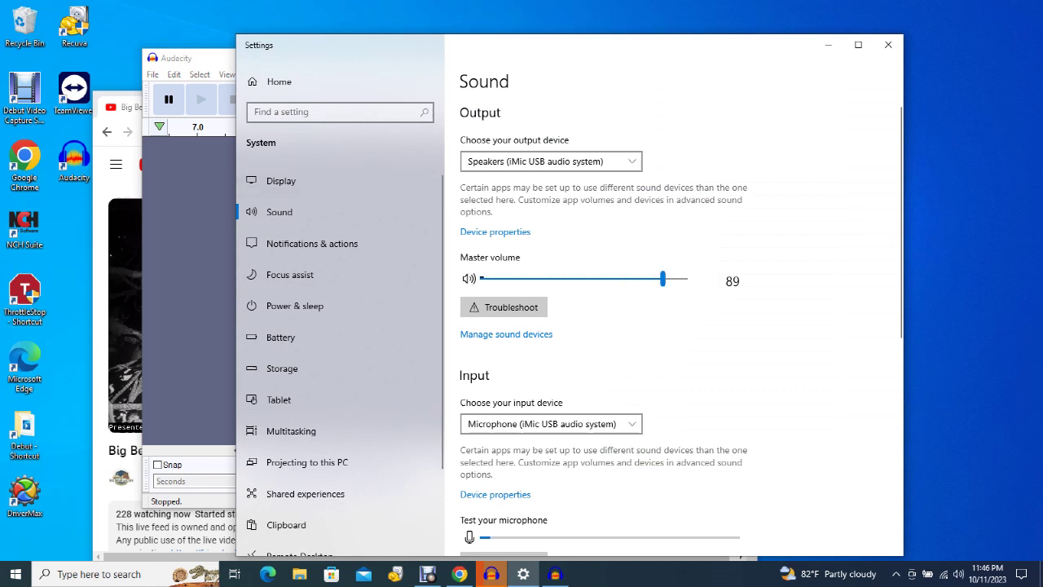
Start a new recording in Audacity and move its window so the Sound settings stay visible behind it.
left_click(189, 244)
left_click(337, 99)
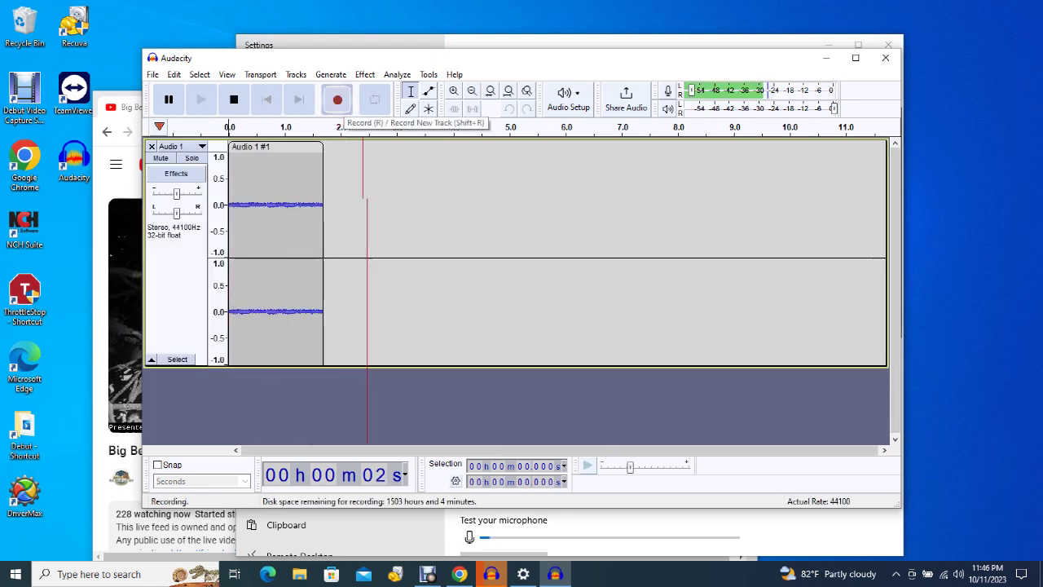
left_click_drag(491, 58, 292, 147)
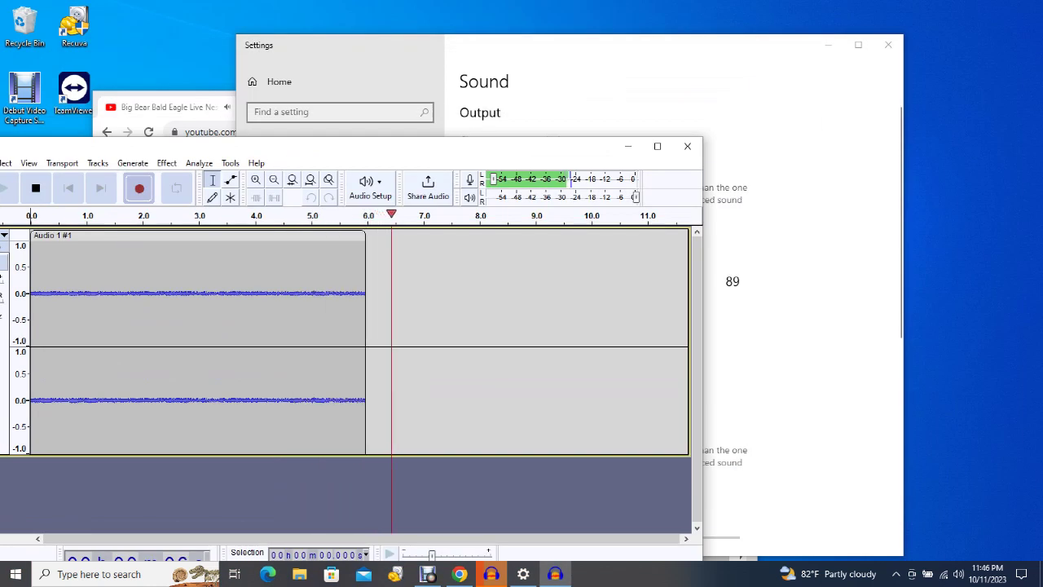
Raise the master output volume to 100 in the Sound settings and return to Audacity's recording meters.
key("alt+Tab")
left_click_drag(662, 279, 686, 279)
key("alt+Tab")
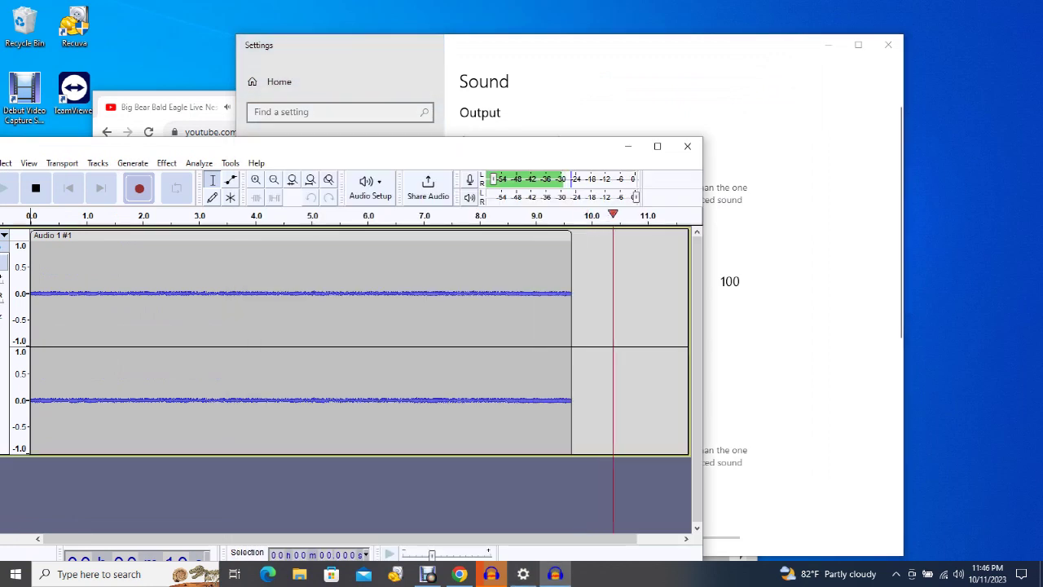
Review the per-app volumes and input device choices in the App volume and device preferences, and return to the Sound settings.
key("alt+Tab")
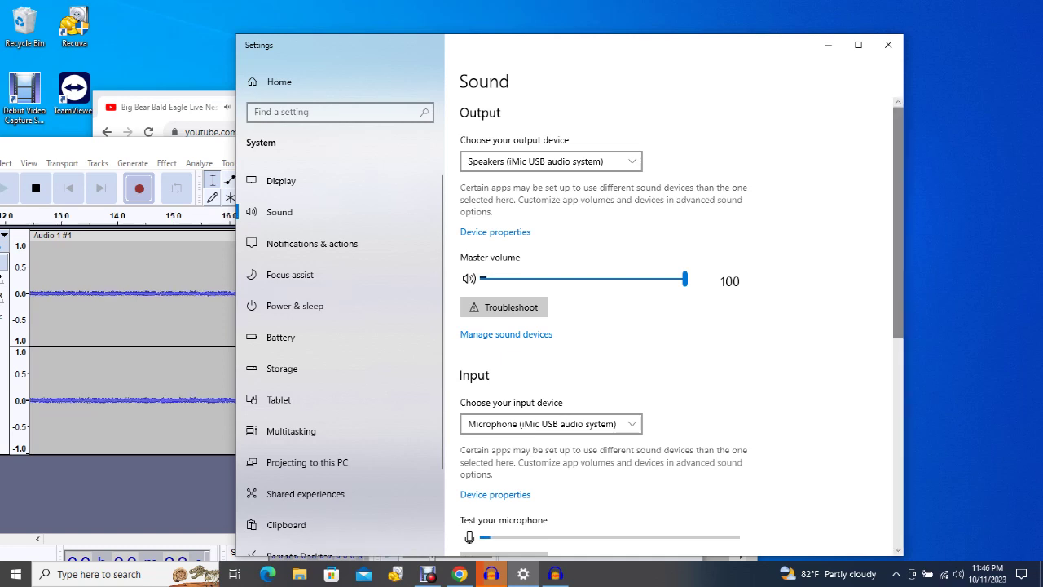
scroll(674, 326, "down", 2)
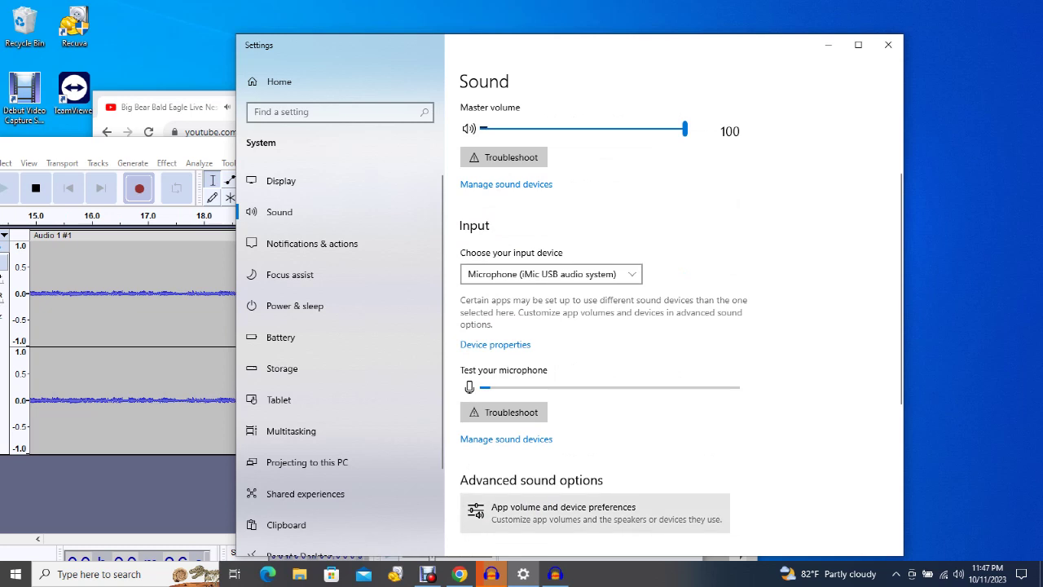
left_click(563, 512)
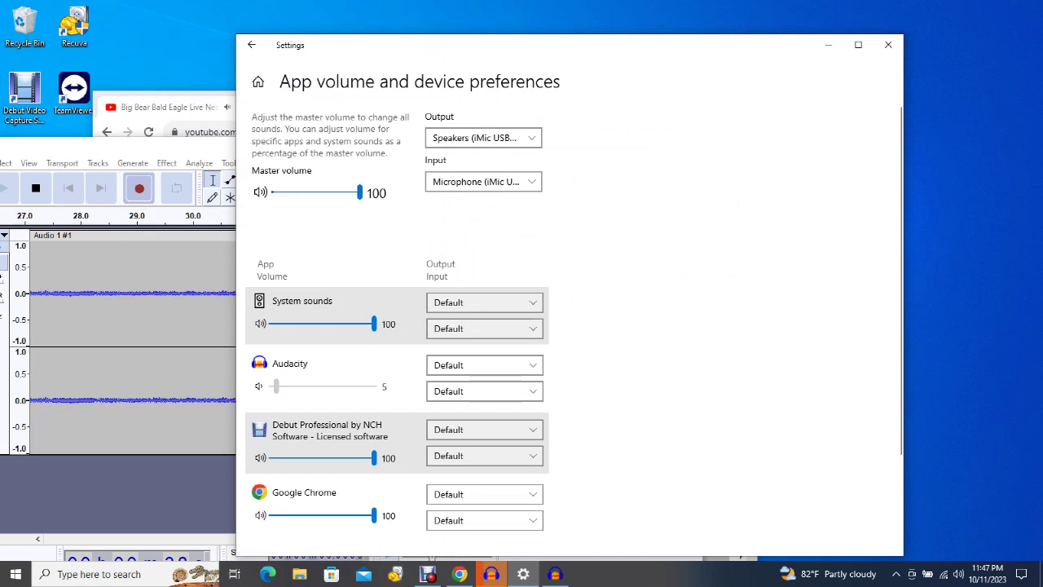
scroll(571, 326, "down", 3)
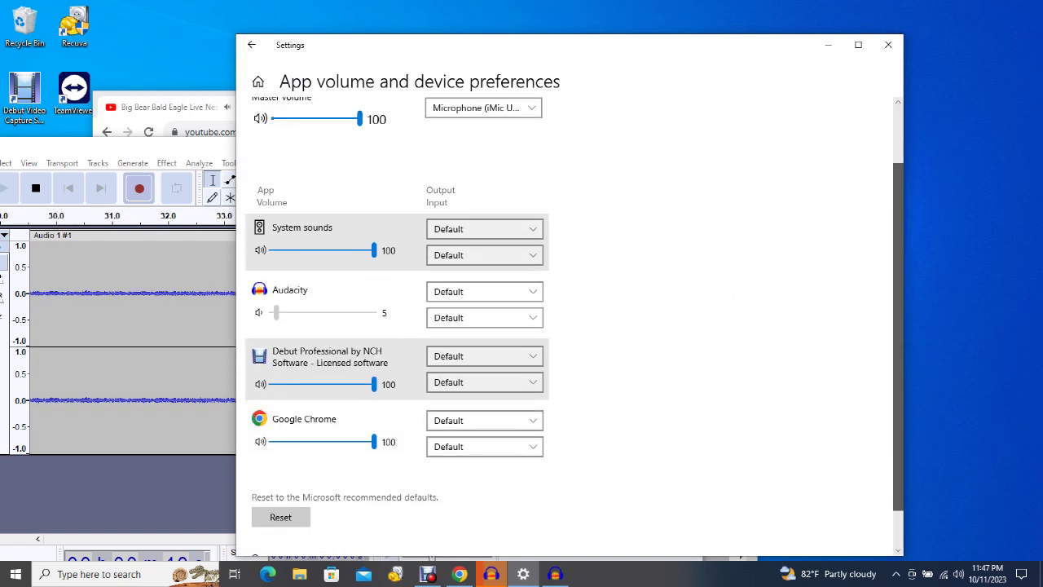
scroll(570, 326, "up", 3)
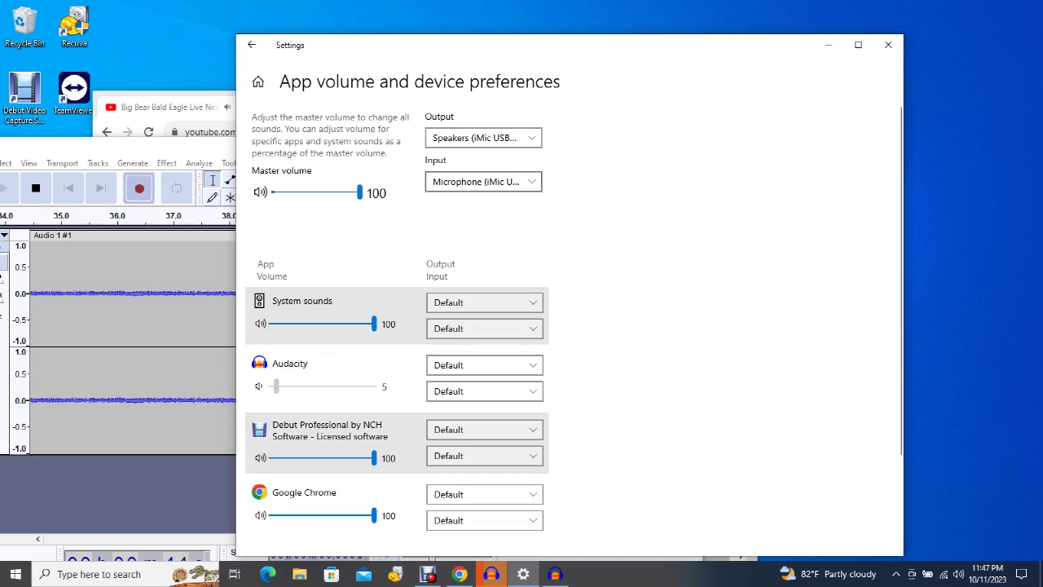
left_click(483, 181)
left_click(481, 181)
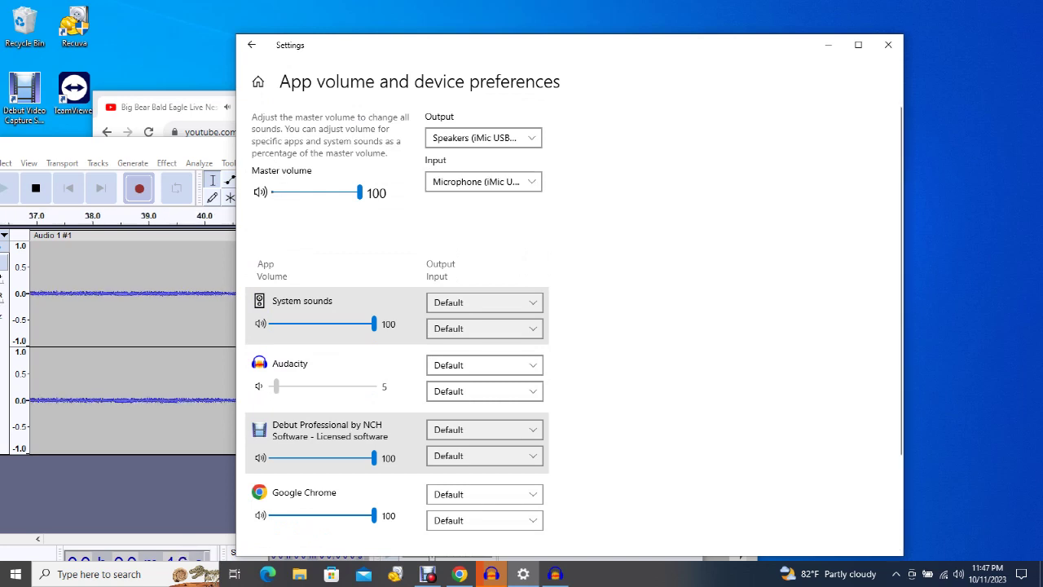
left_click(251, 45)
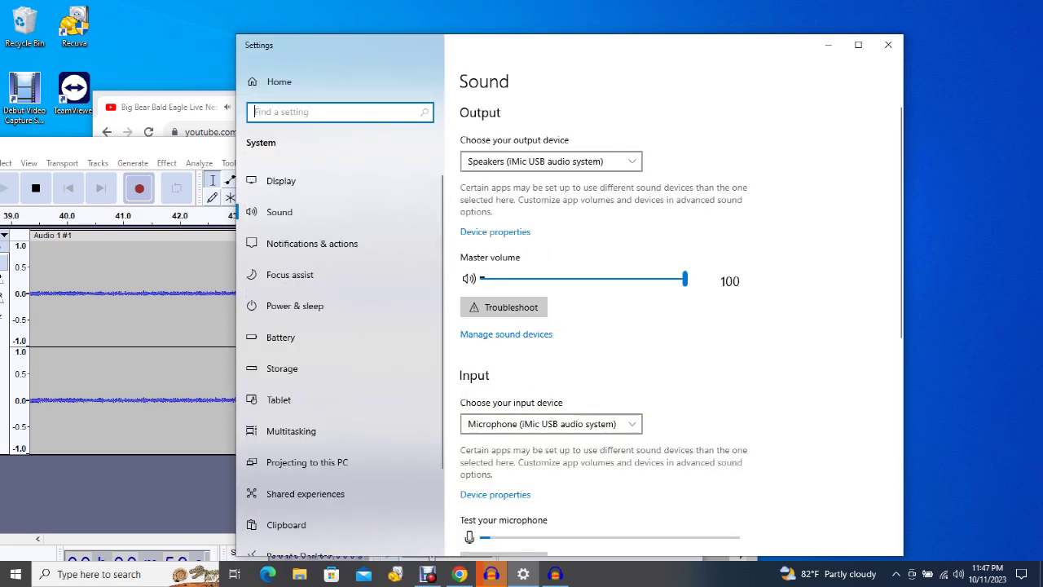
Open the Sound Control Panel from the related settings on the Sound page.
scroll(898, 268, "down", 3)
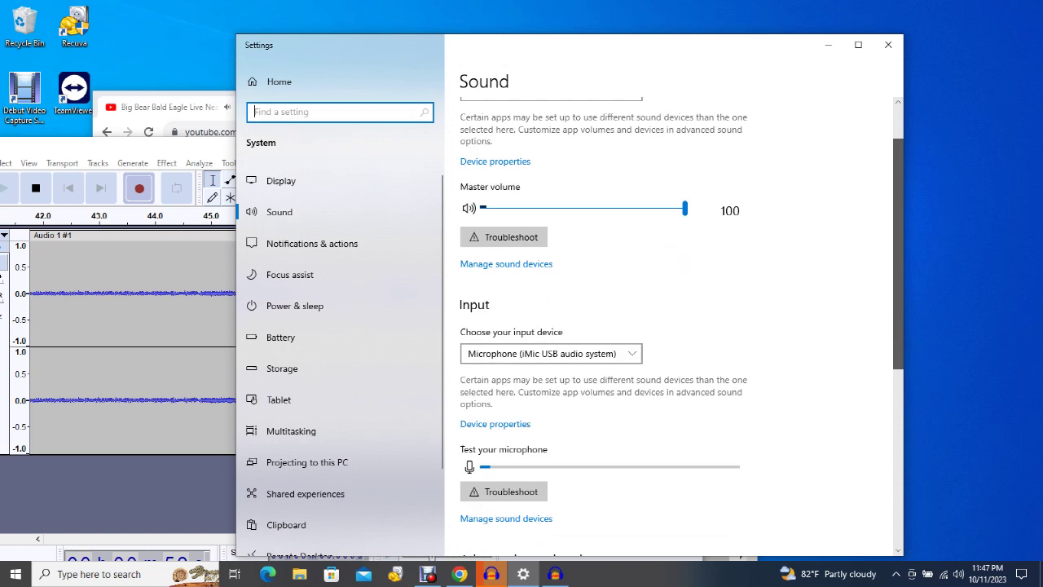
scroll(899, 269, "down", 3)
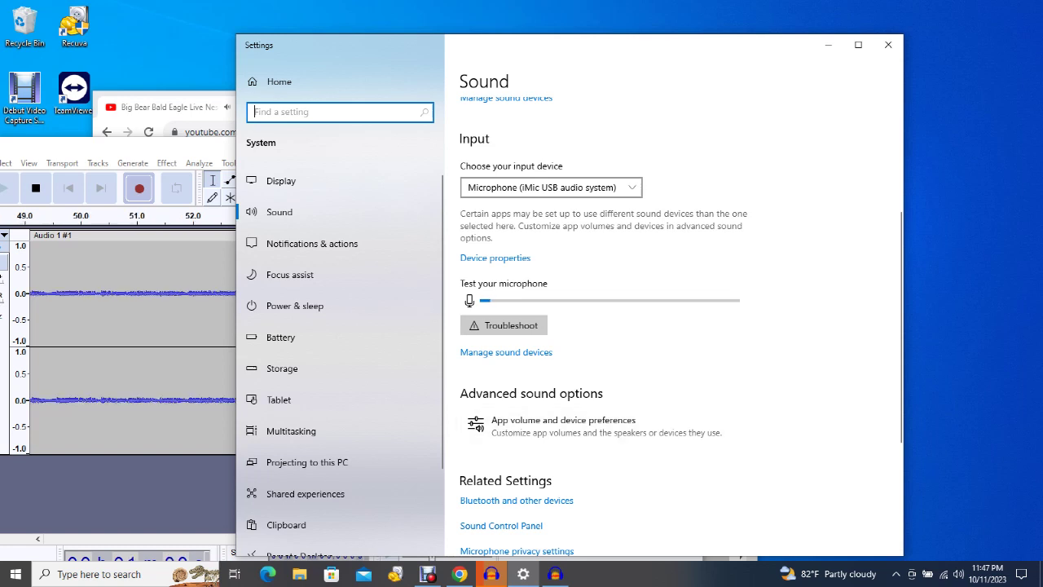
scroll(668, 326, "down", 6)
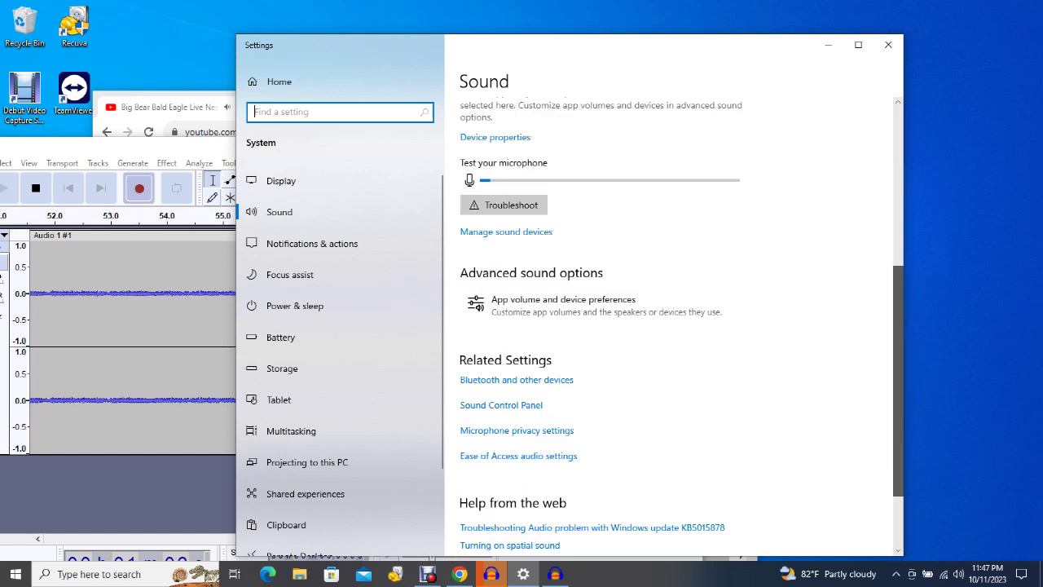
scroll(668, 326, "up", 3)
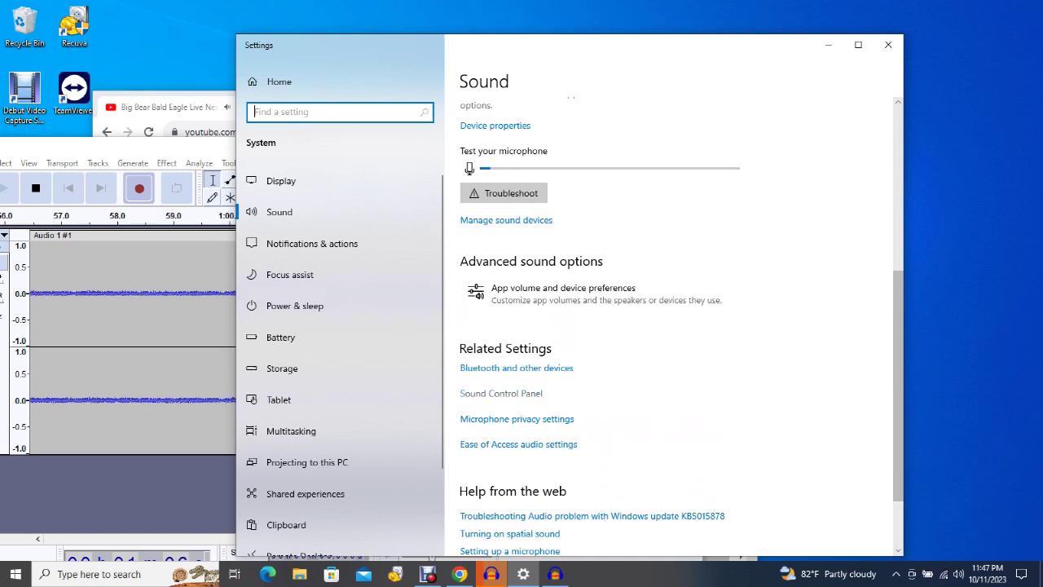
left_click(501, 393)
left_click(501, 392)
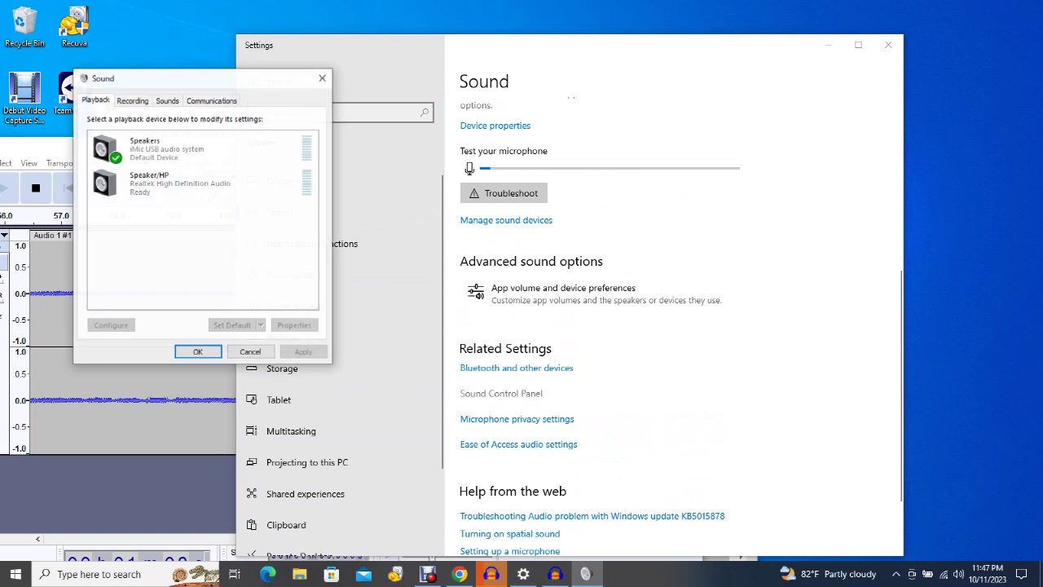
Open the properties of the iMic USB recording microphone and set its level to 89.
left_click(132, 100)
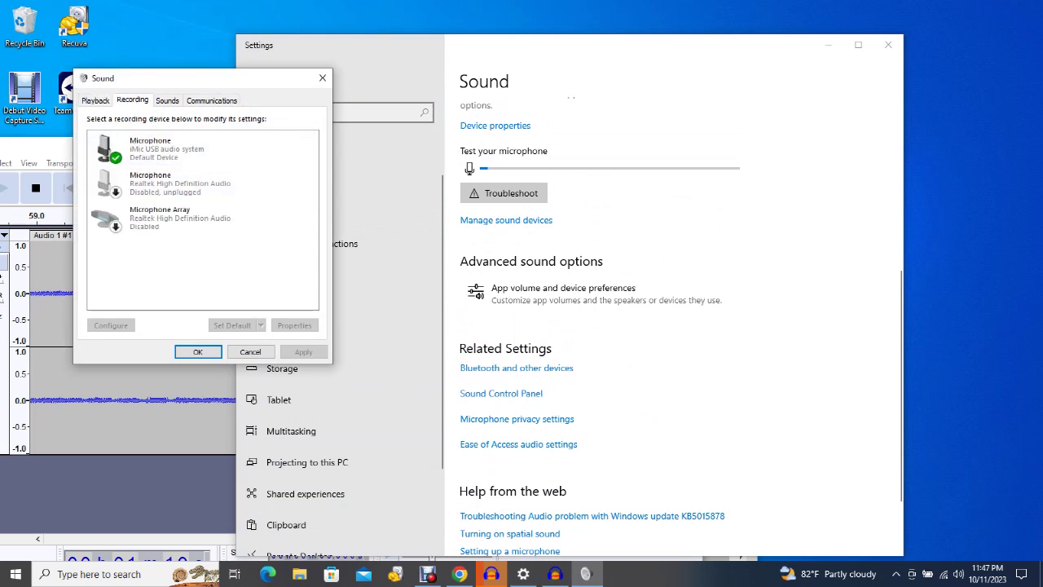
left_click(187, 149)
left_click(294, 325)
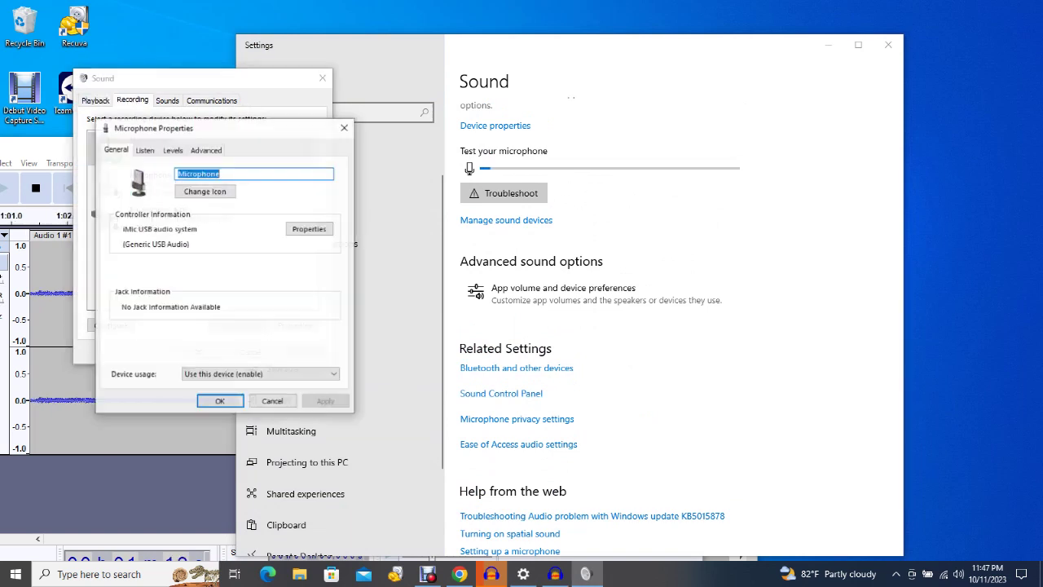
left_click(173, 150)
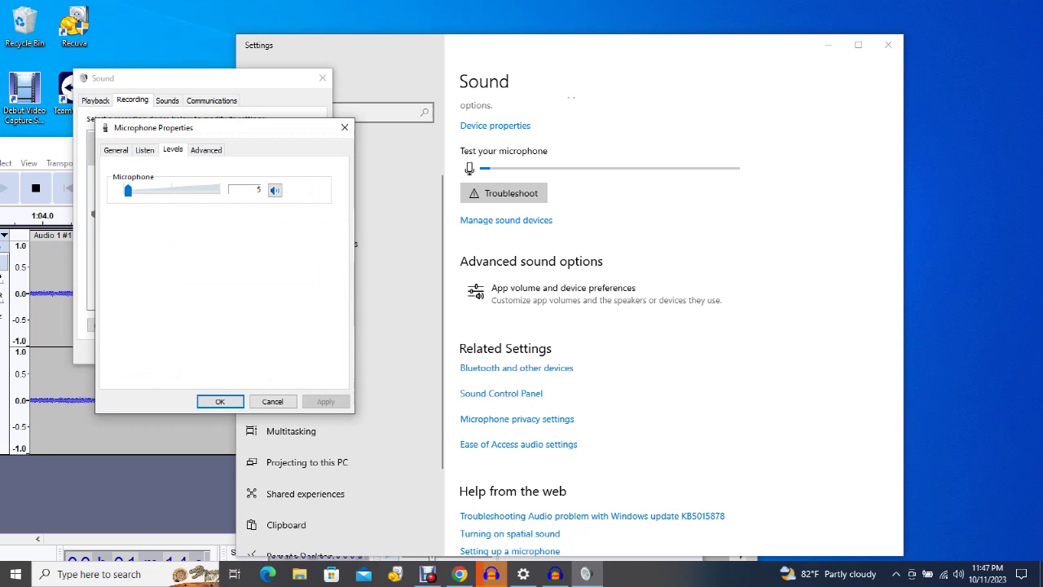
left_click_drag(200, 190, 204, 190)
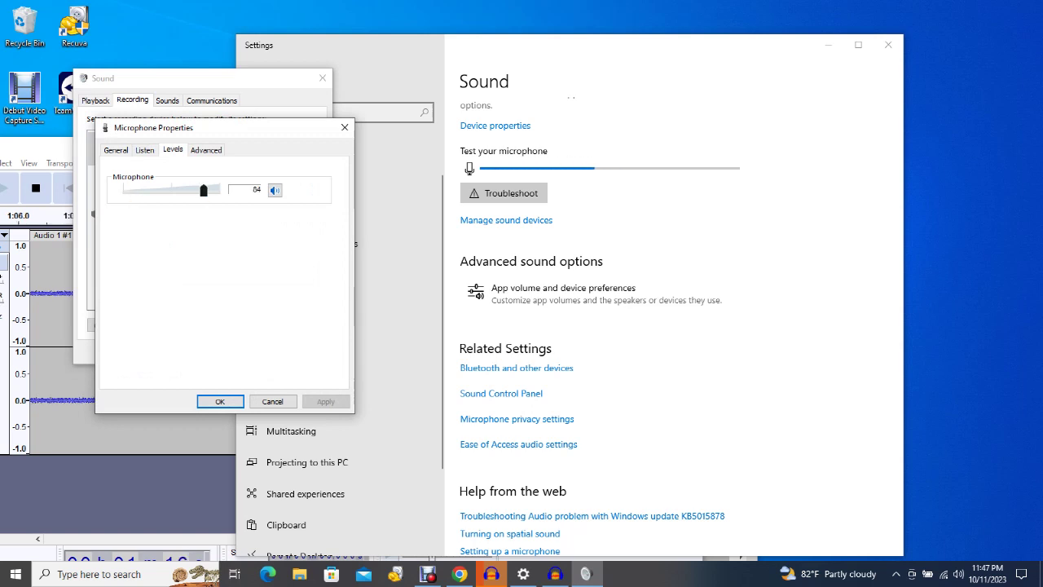
Check the recording meters in Audacity, return to the microphone properties and accept them.
left_click(155, 493)
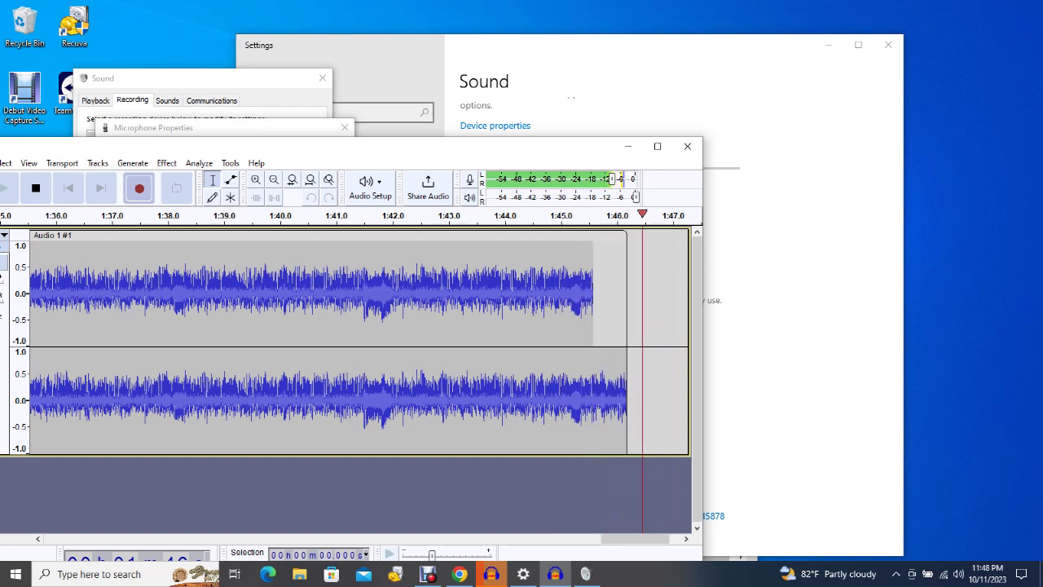
key("alt+Tab")
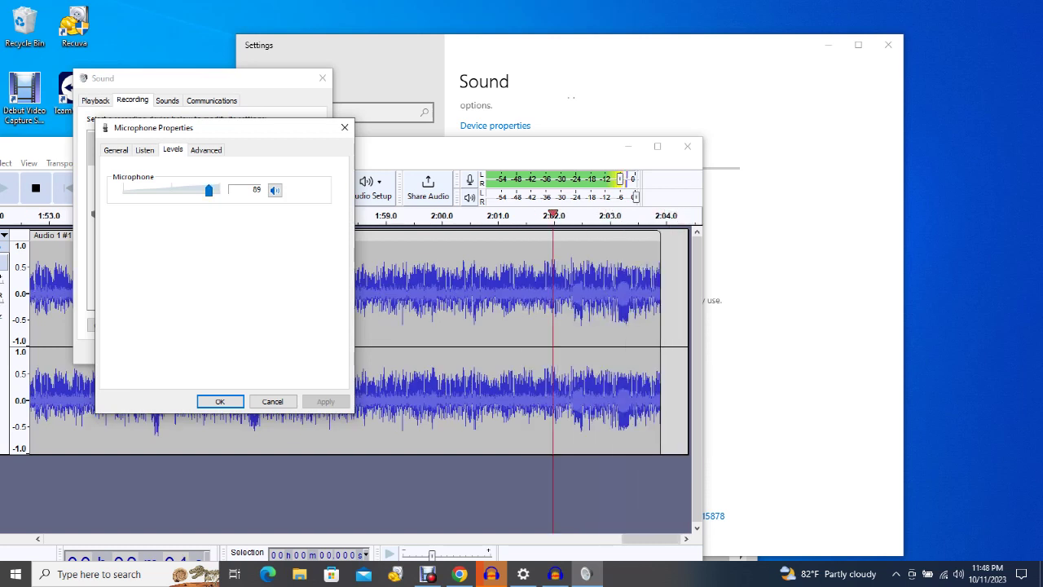
key("Return")
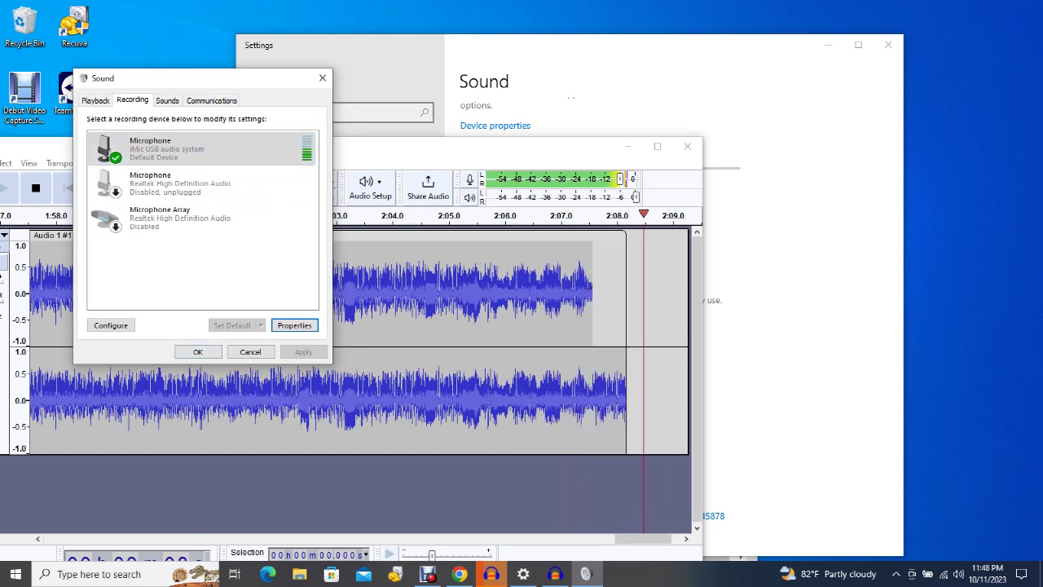
Reopen the iMic microphone's properties and examine its General, Listen, Levels and Advanced settings.
key("Return")
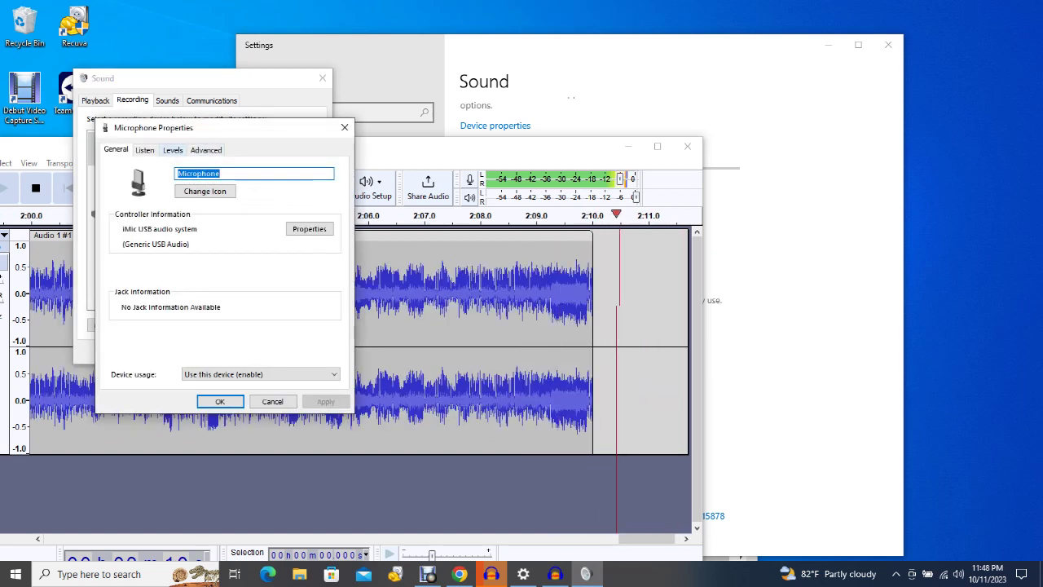
left_click(173, 150)
left_click(207, 150)
left_click(145, 150)
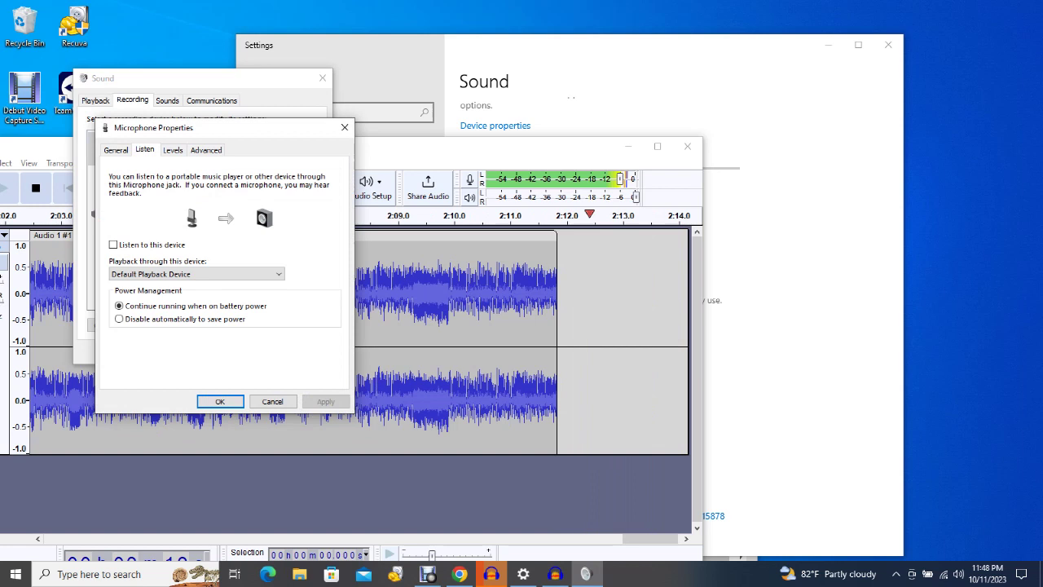
key("ctrl+Tab")
key("ctrl+Tab")
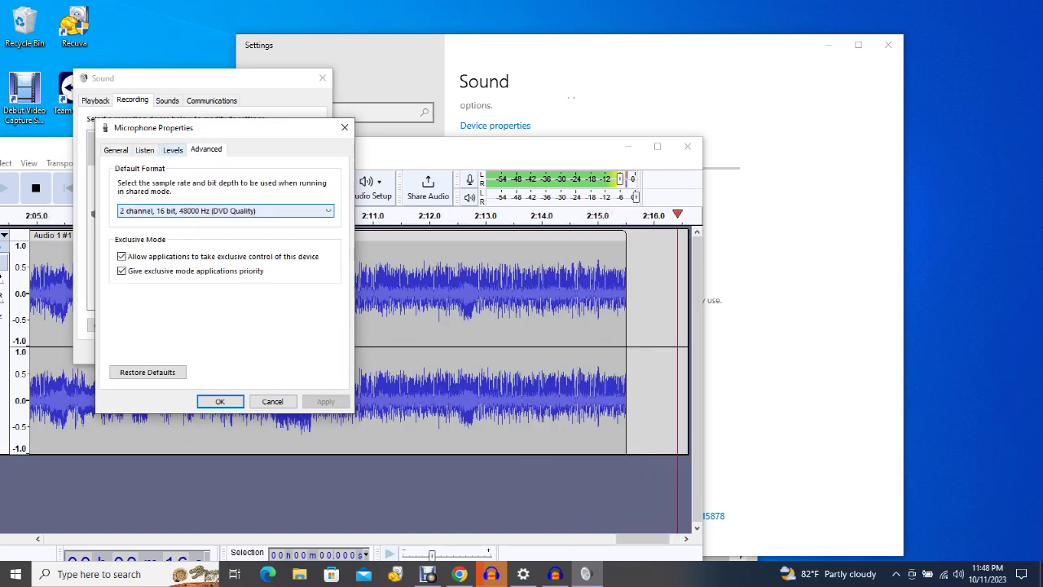
key("ctrl+Tab")
key("ctrl+Tab")
key("ctrl+shift+Tab")
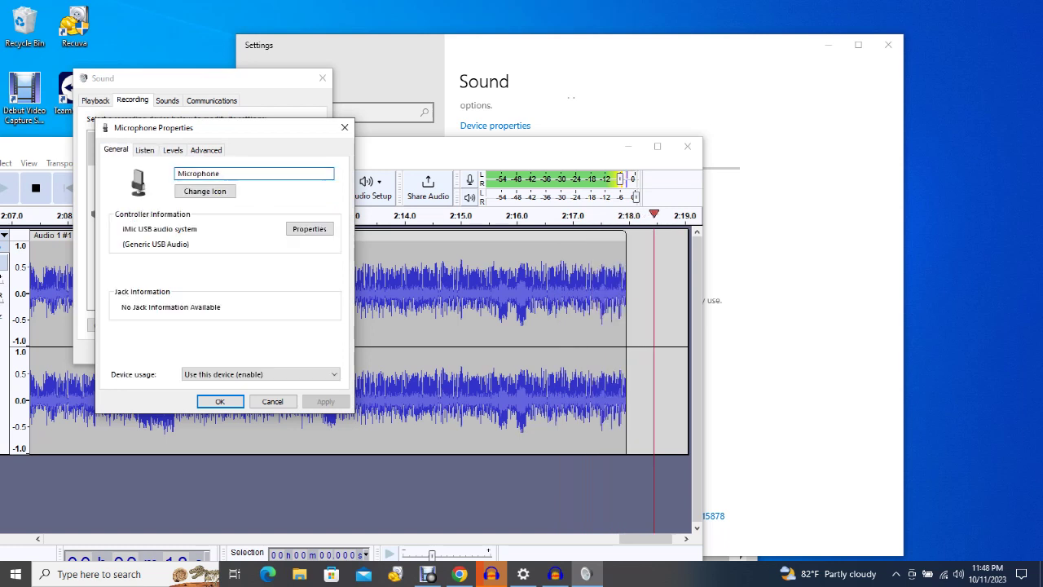
key("ctrl+shift+Tab")
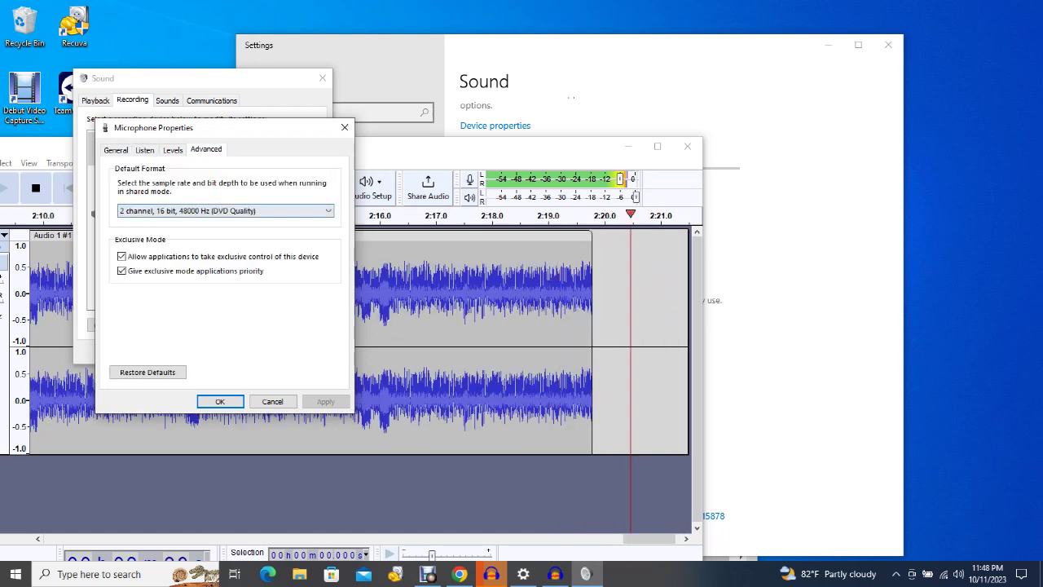
Look through the microphone's available default formats without changing the selection, and recheck its level and listen options.
left_click(226, 211)
key("Up")
key("Up")
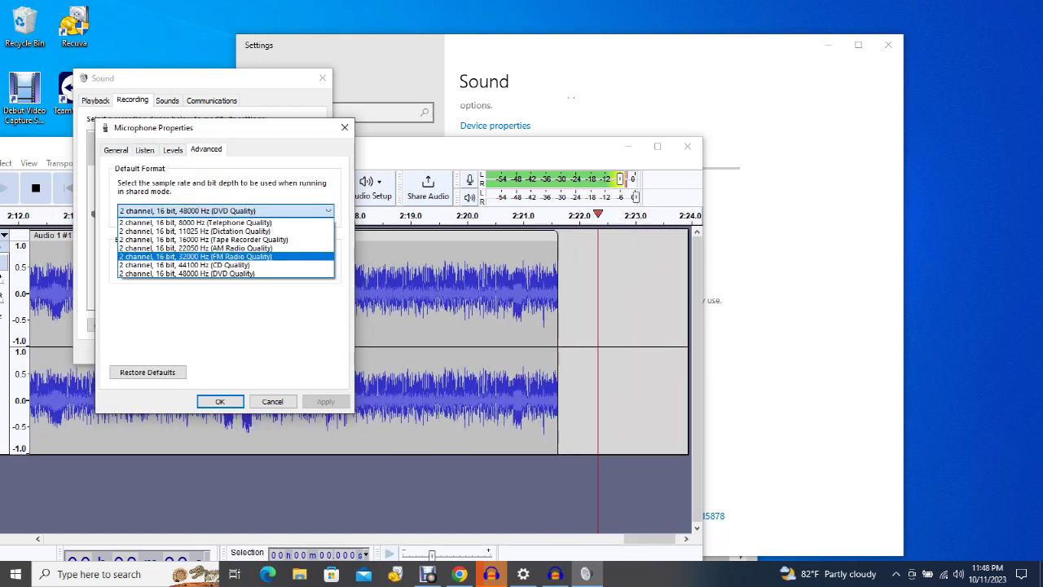
key("Down")
key("Down")
key("Home")
key("Escape")
key("ctrl+shift+Tab")
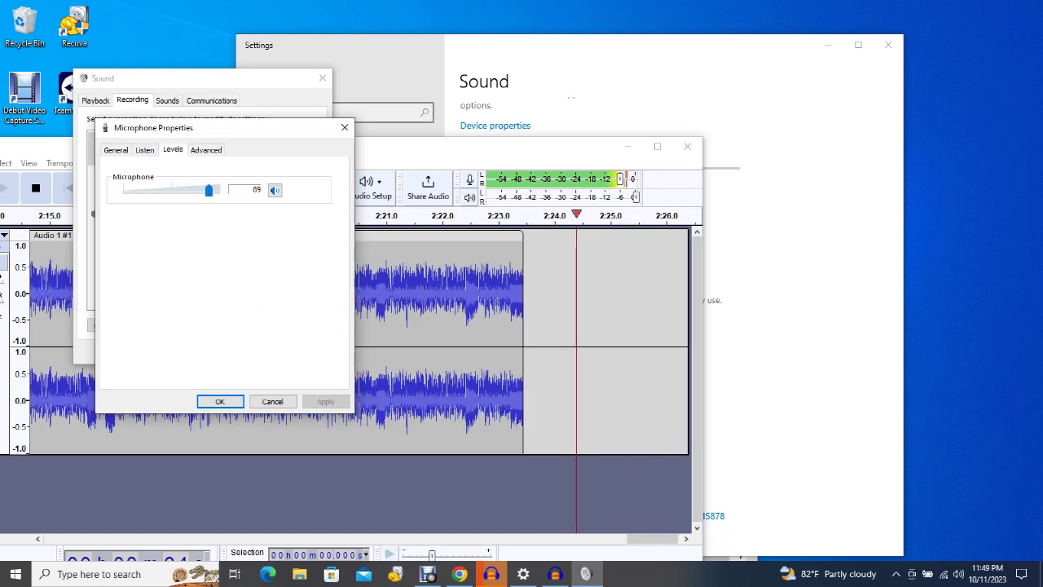
key("ctrl+shift+Tab")
key("ctrl+shift+Tab")
key("ctrl+Tab")
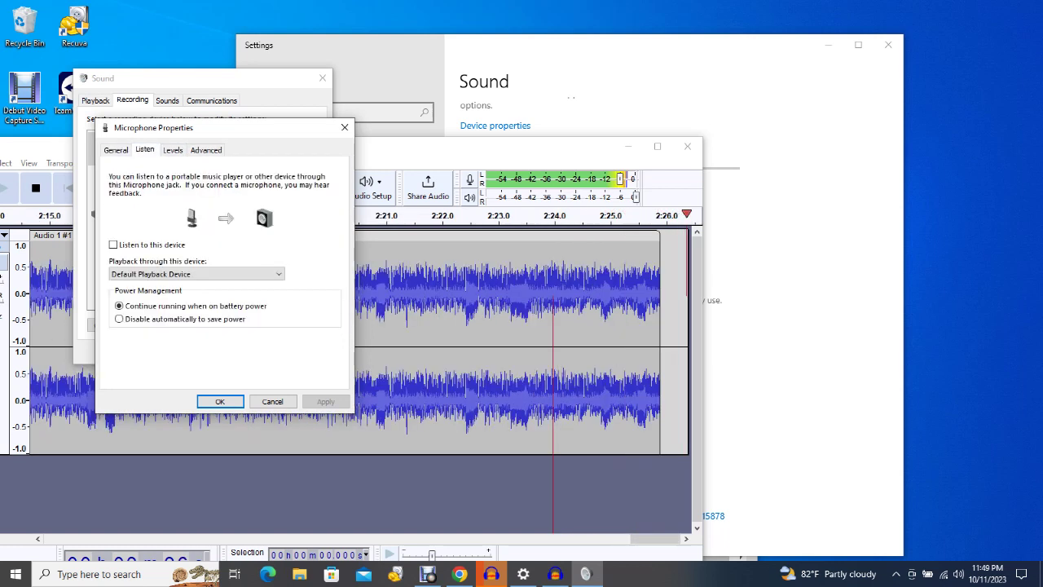
Close the microphone properties and the Sound dialog, and move the Audacity window so its track controls come into view.
left_click(220, 401)
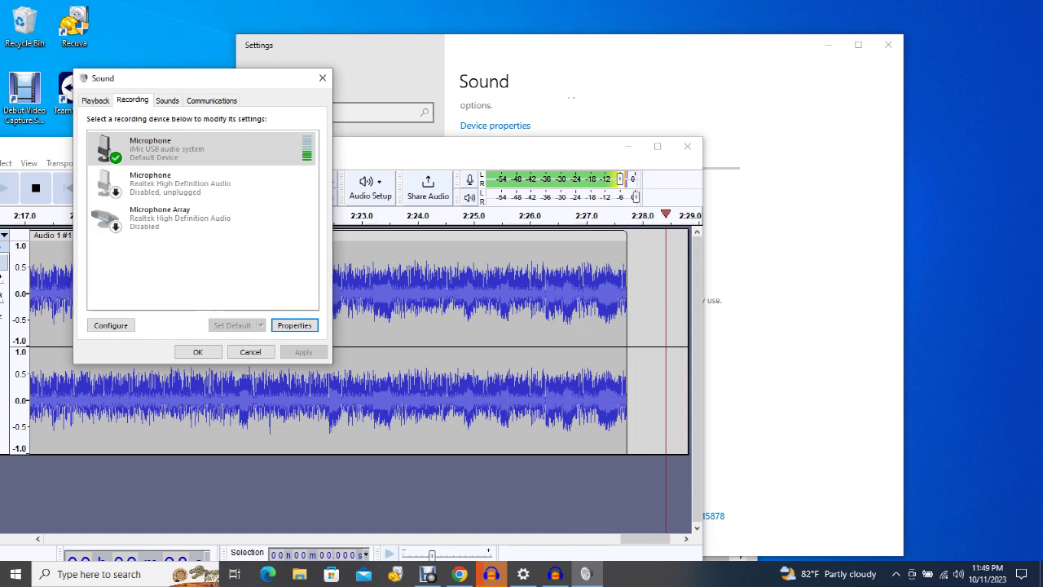
left_click(198, 352)
key("Escape")
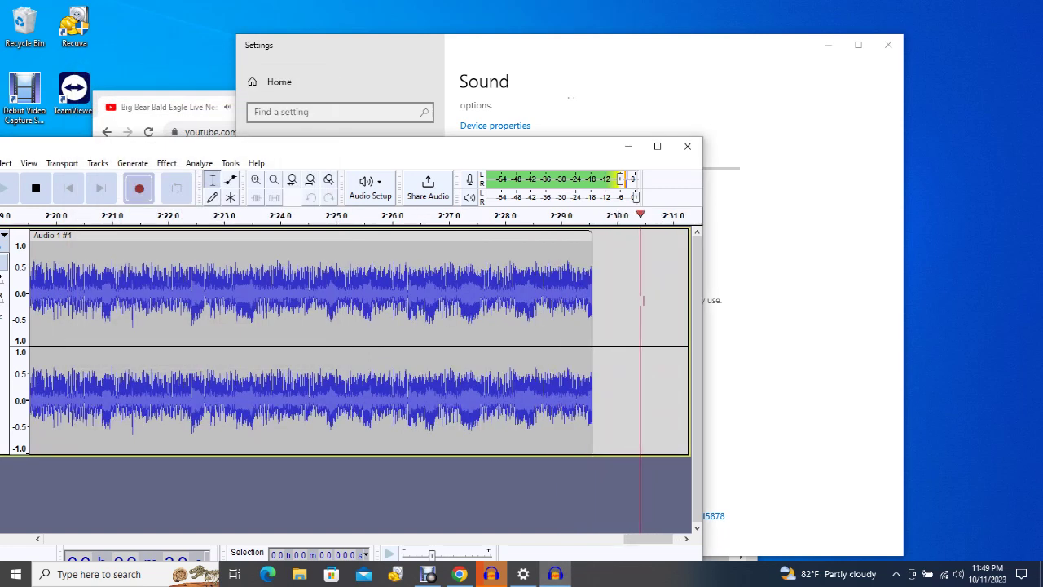
left_click_drag(214, 150, 260, 154)
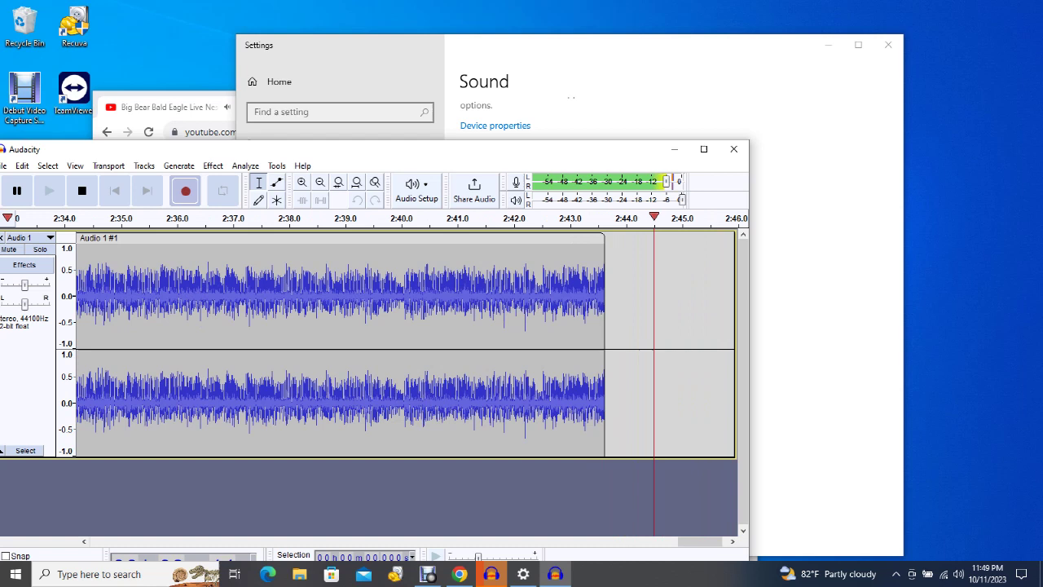
Open Notepad, write down the time "1147 pm" and minimize the note.
left_click(100, 574)
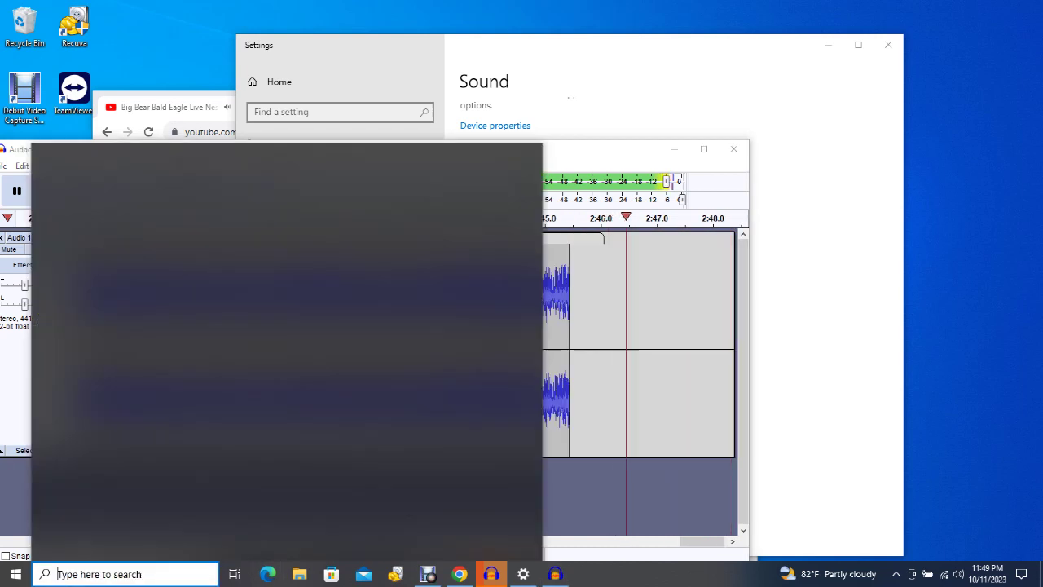
type("note")
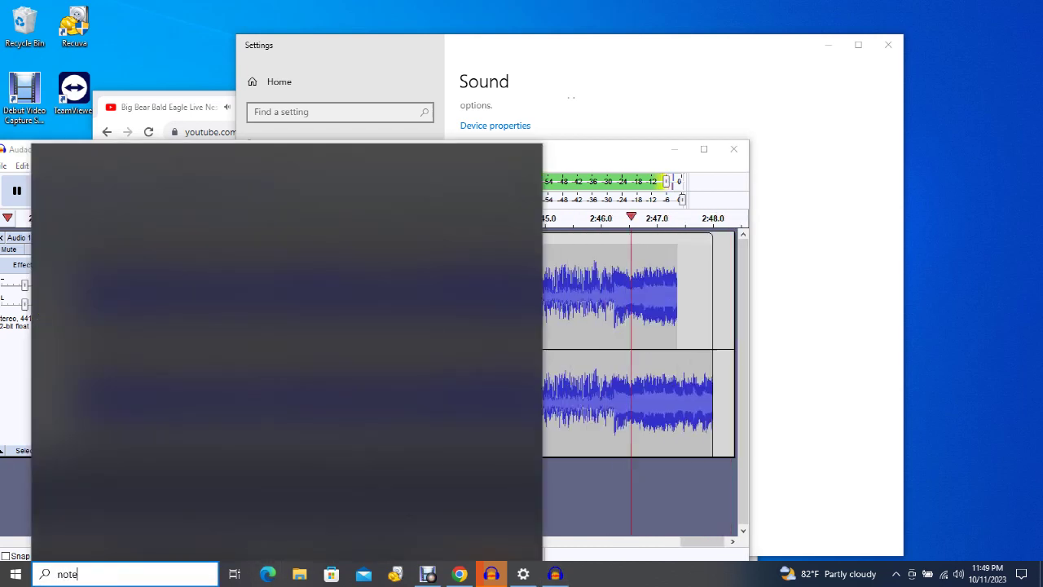
type("pad")
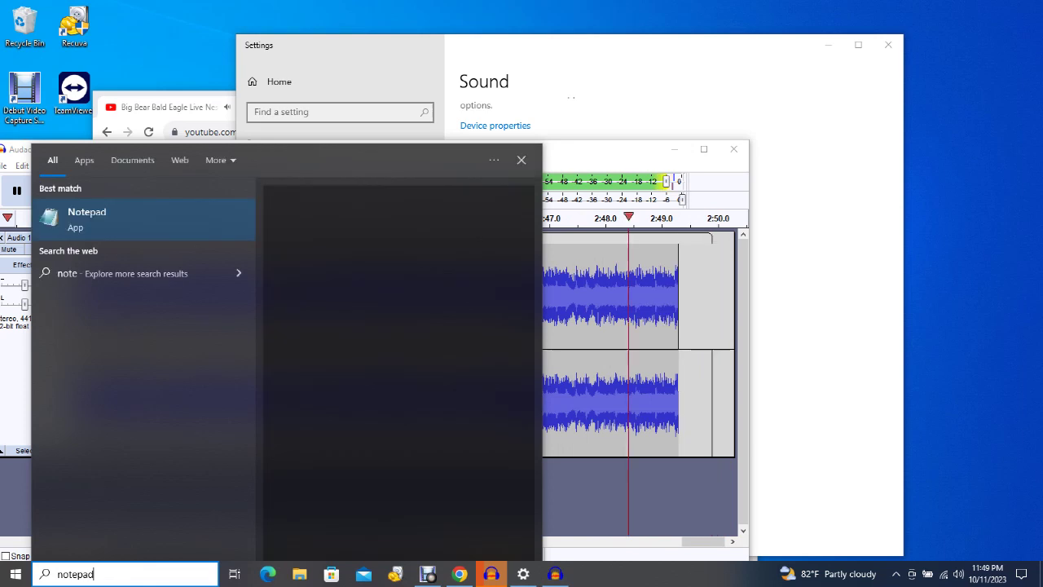
key("Return")
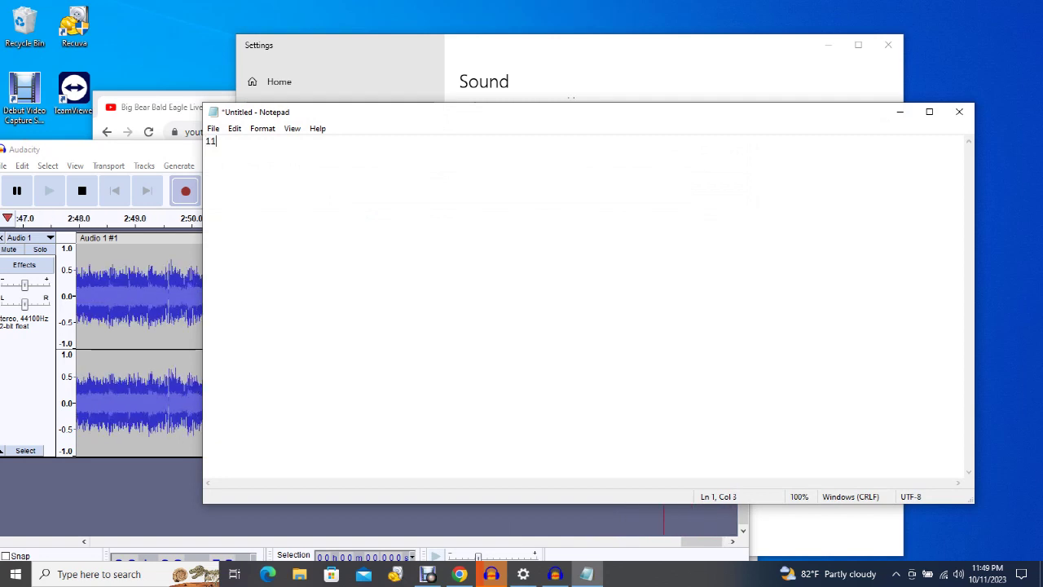
type("47")
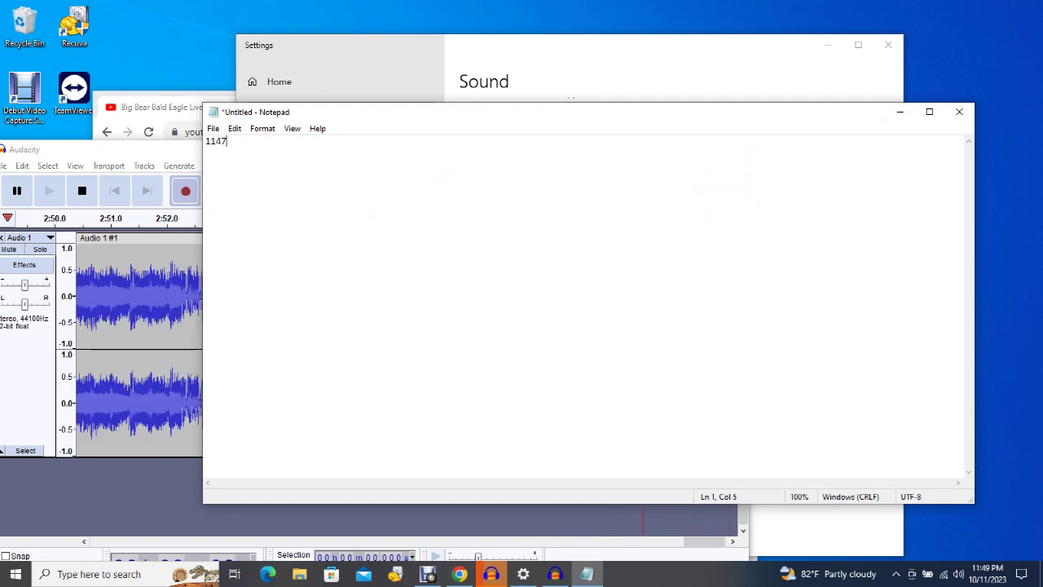
type(" pm")
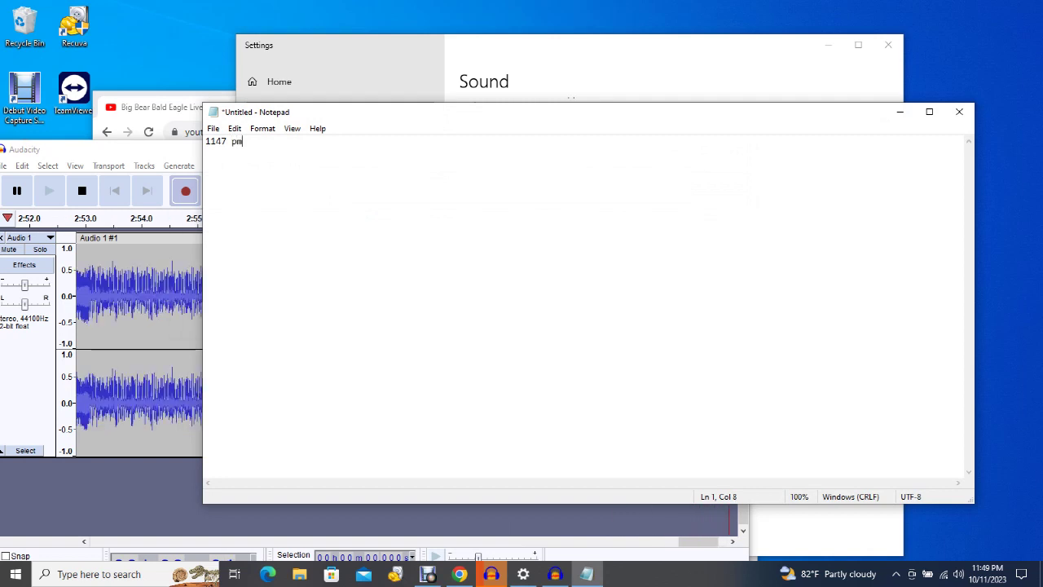
left_click(899, 112)
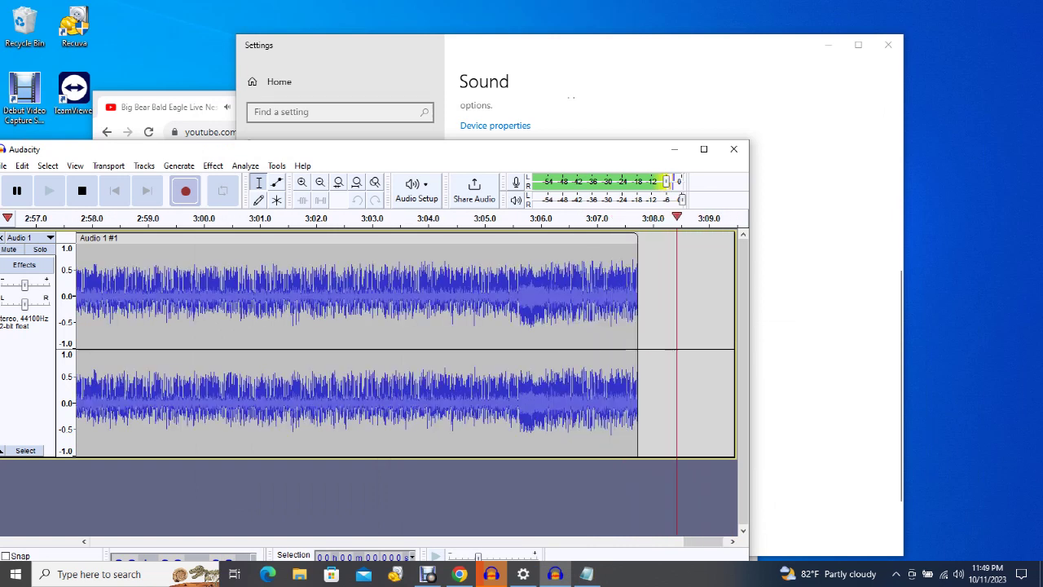
Close the Settings window, switch to Chrome and select 1080p quality for the YouTube live nest stream.
left_click(888, 45)
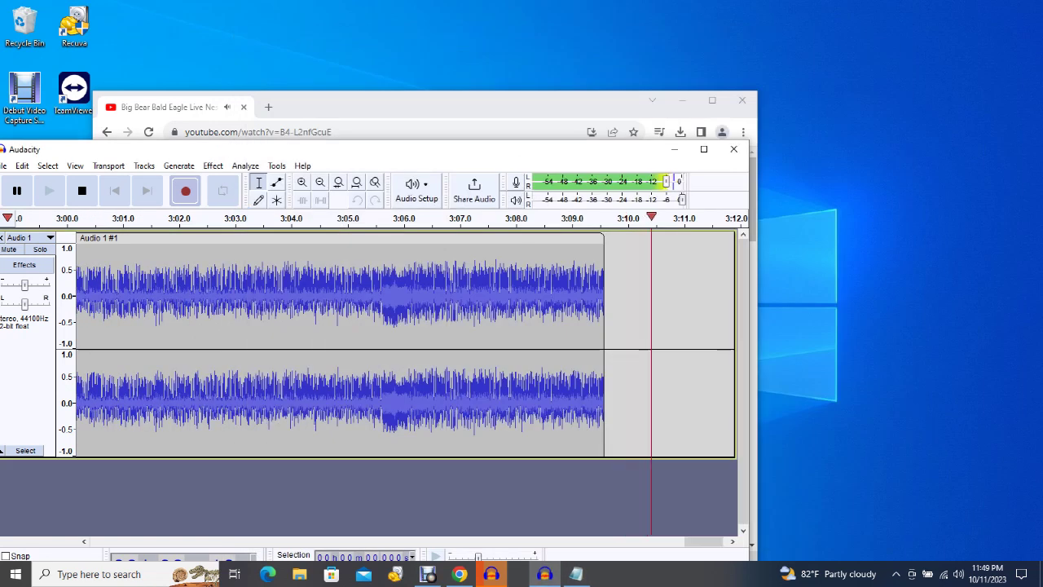
left_click(505, 105)
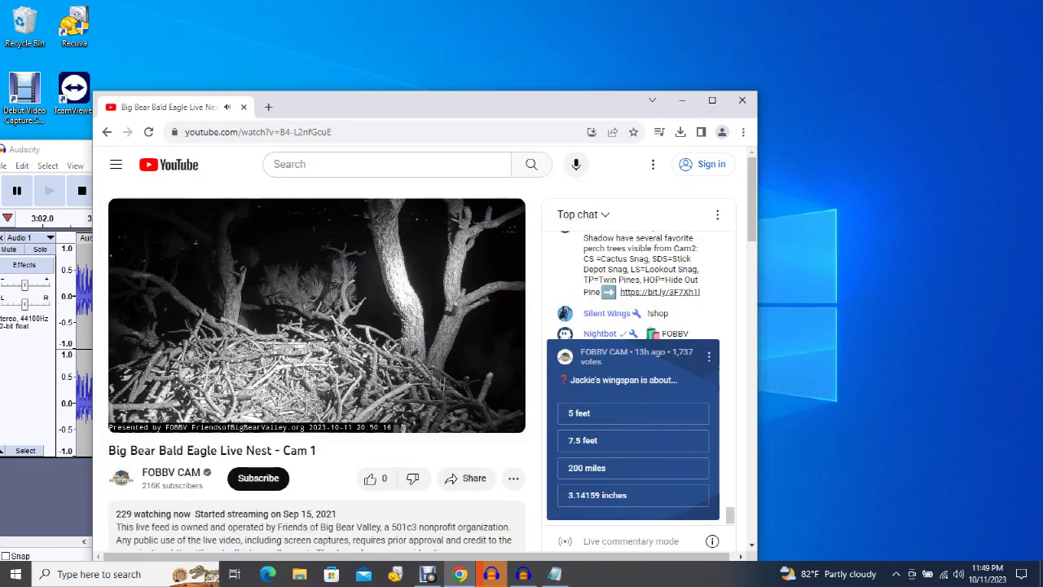
left_click(408, 418)
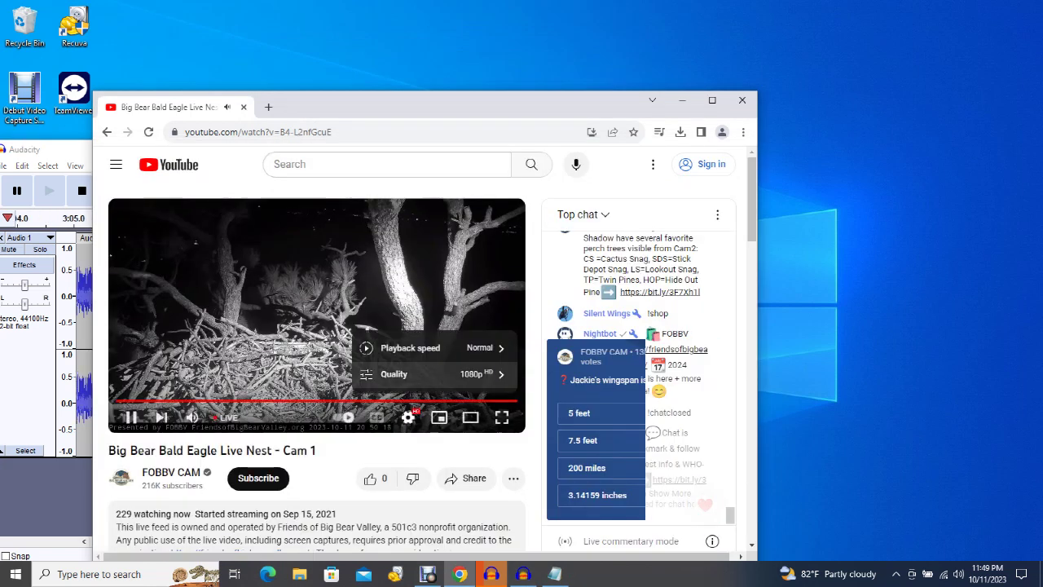
left_click(405, 374)
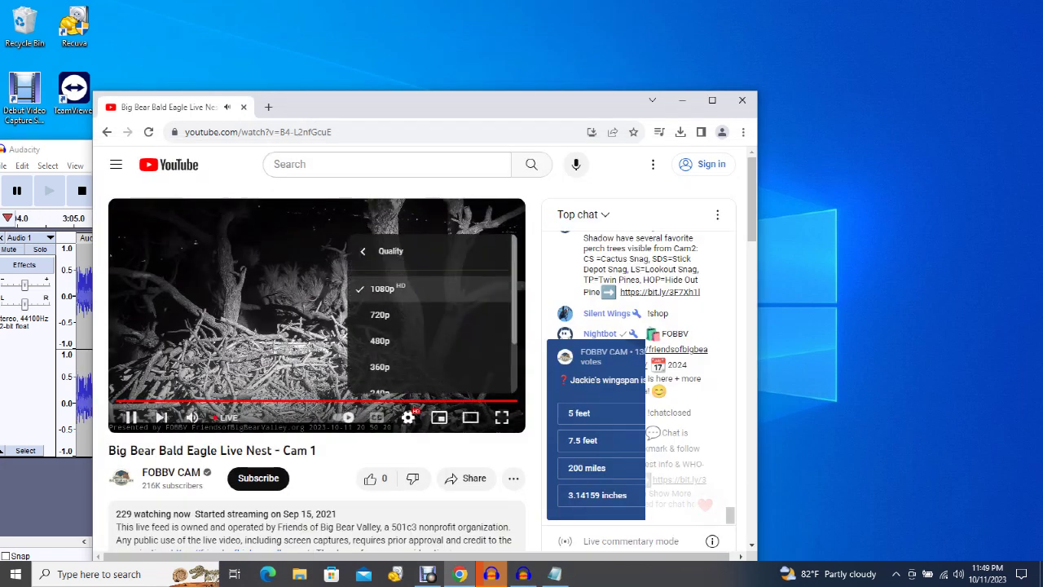
left_click(387, 290)
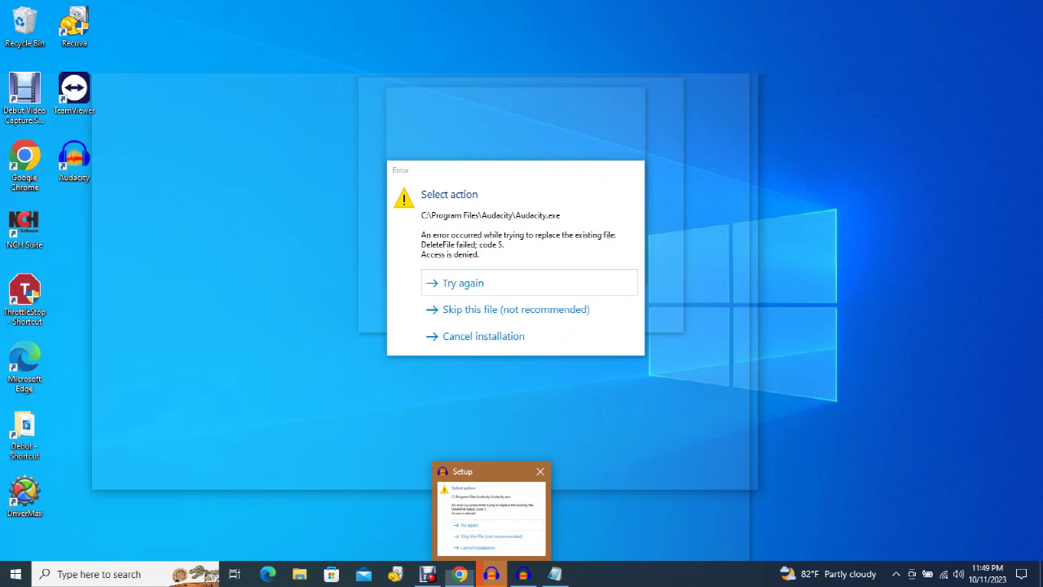
Bring up the pending Audacity setup error and cancel the installation.
left_click(492, 518)
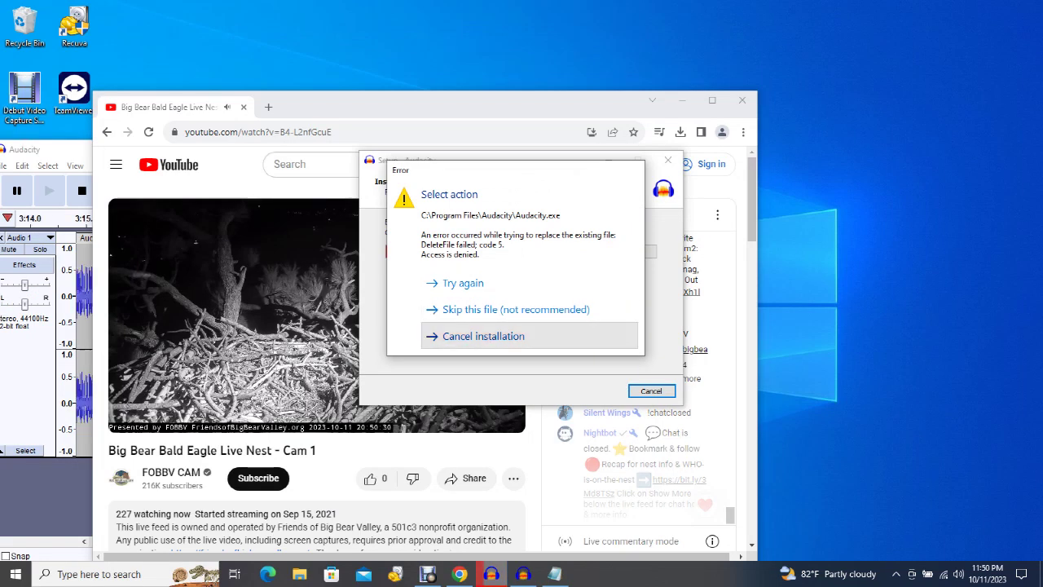
left_click(483, 335)
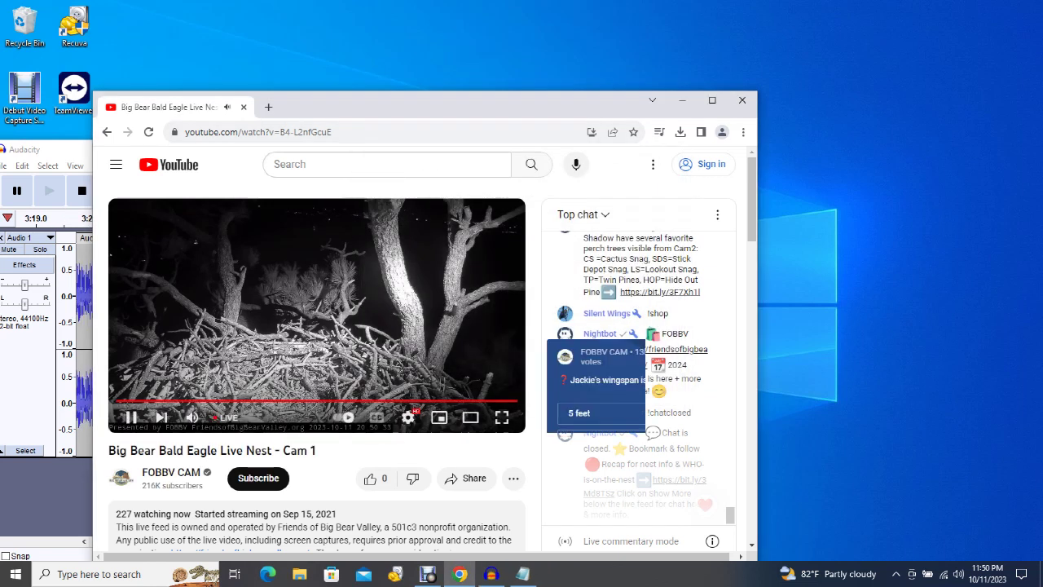
Check the ongoing recording in Audacity, return to Chrome and show the live nest stream in full screen.
left_click(55, 147)
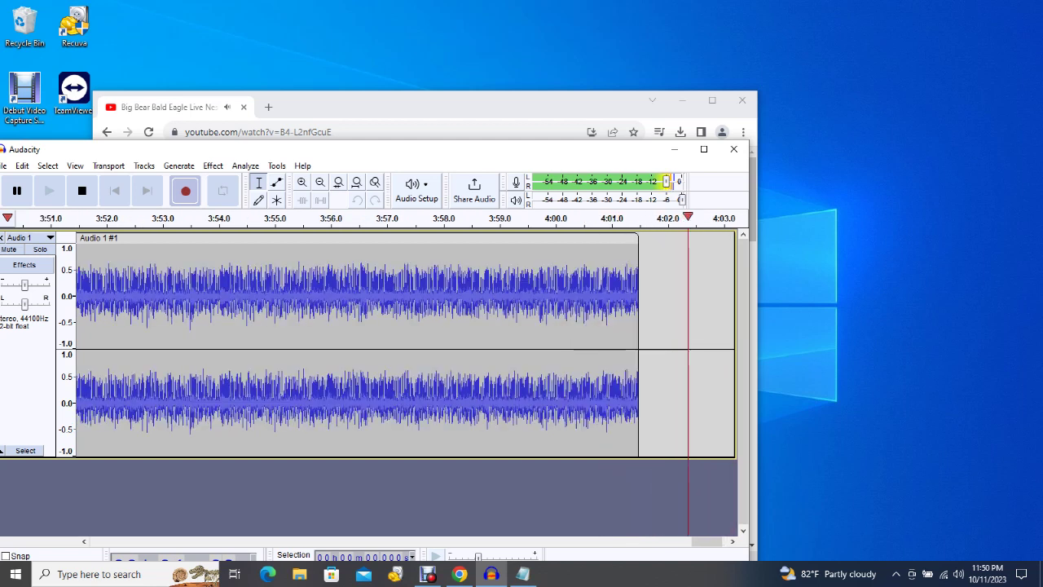
key("alt+Tab")
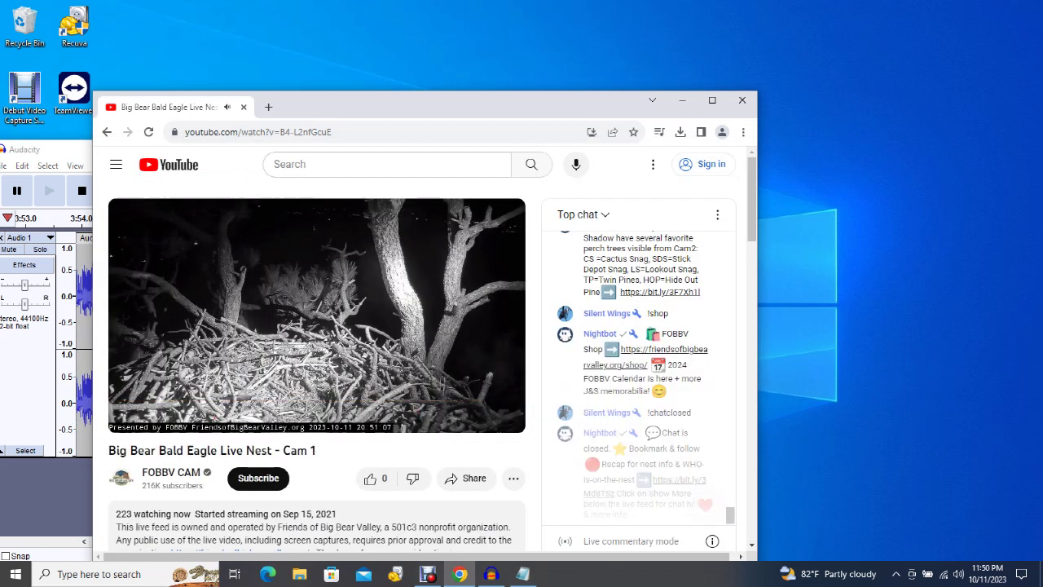
left_click(502, 417)
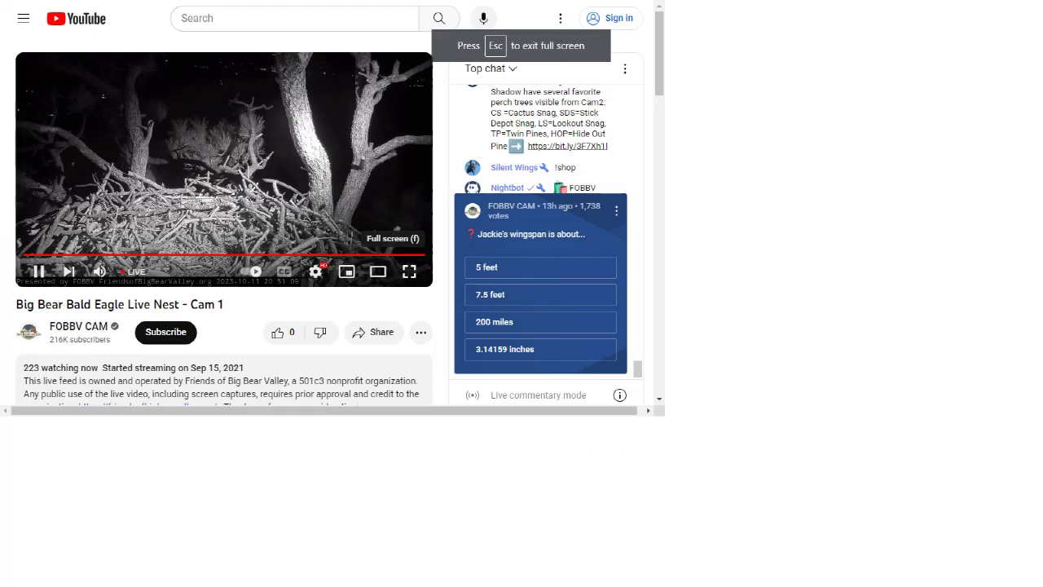